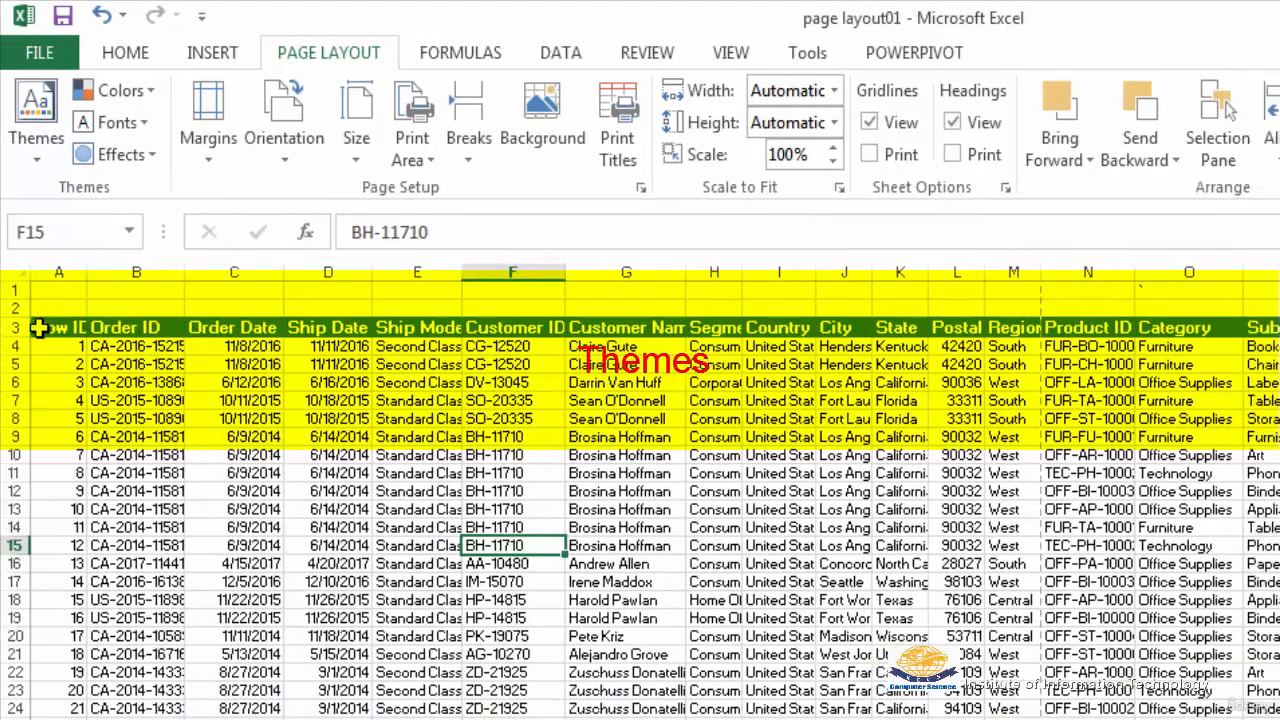
Select the header row, apply the Red Violet theme colors, and switch the workbook to the Ion Boardroom theme
drag(38, 328, 1279, 328)
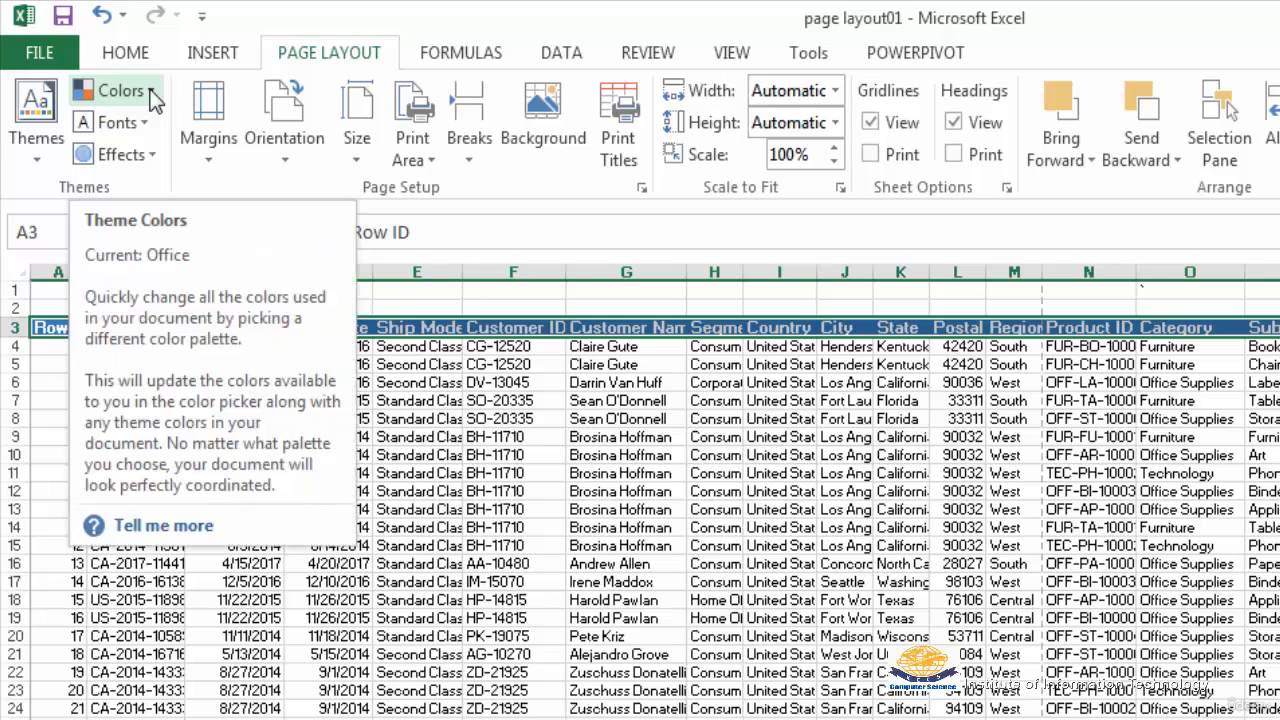
click(151, 91)
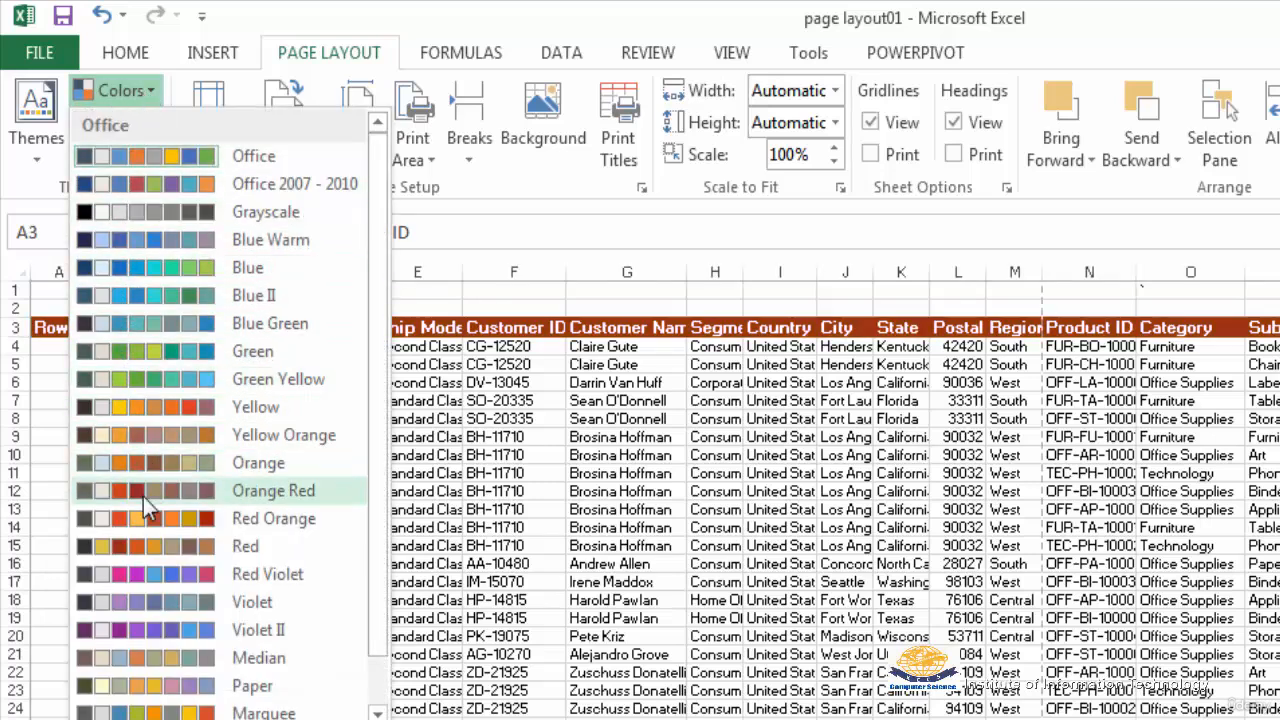
click(140, 571)
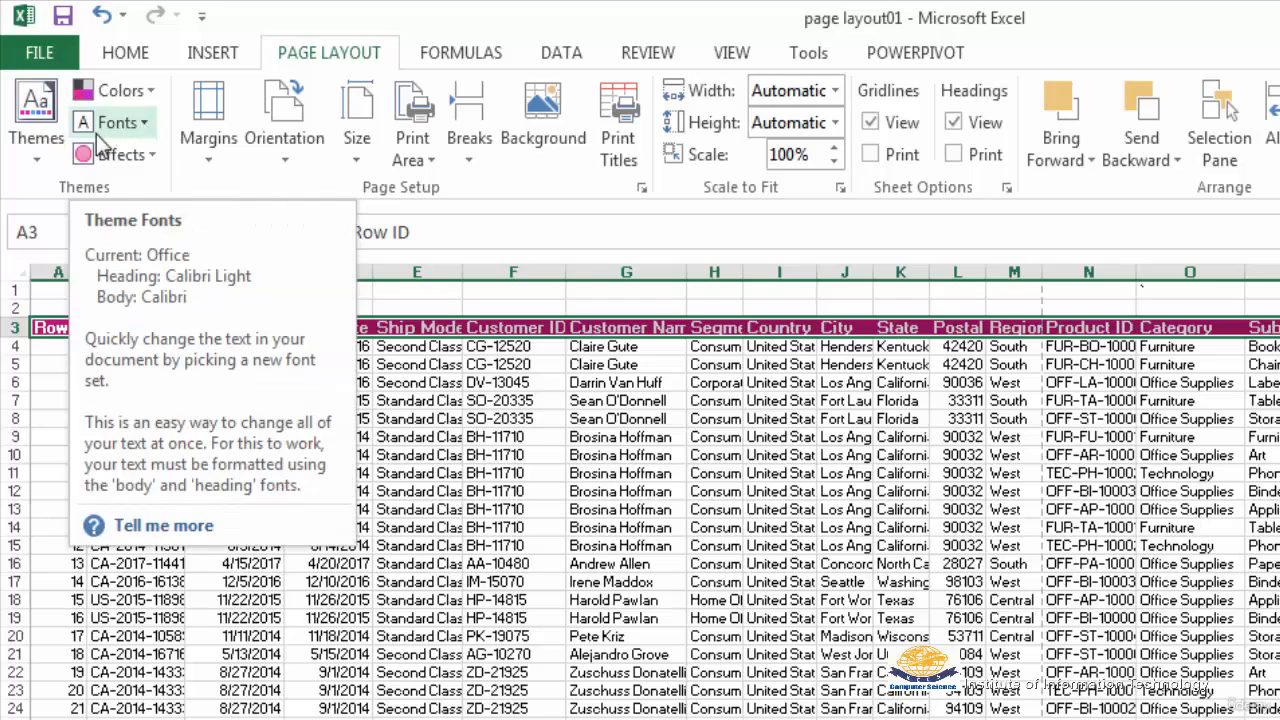
click(36, 163)
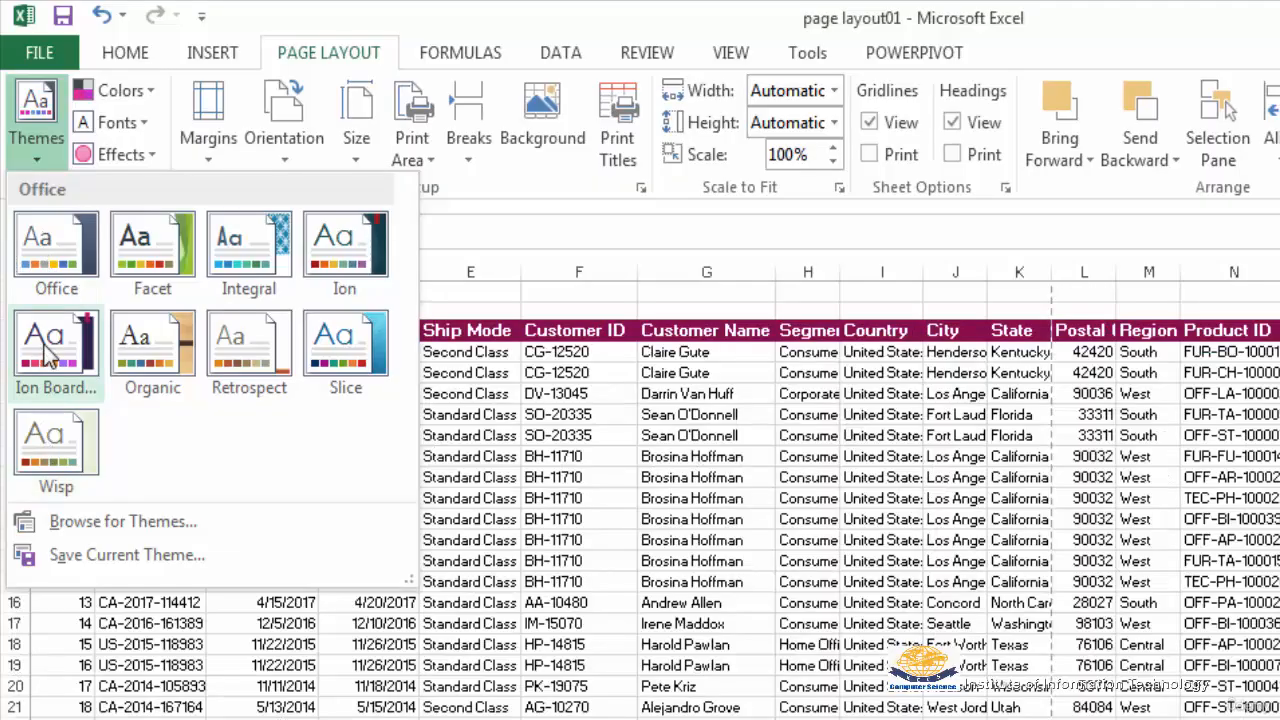
click(44, 344)
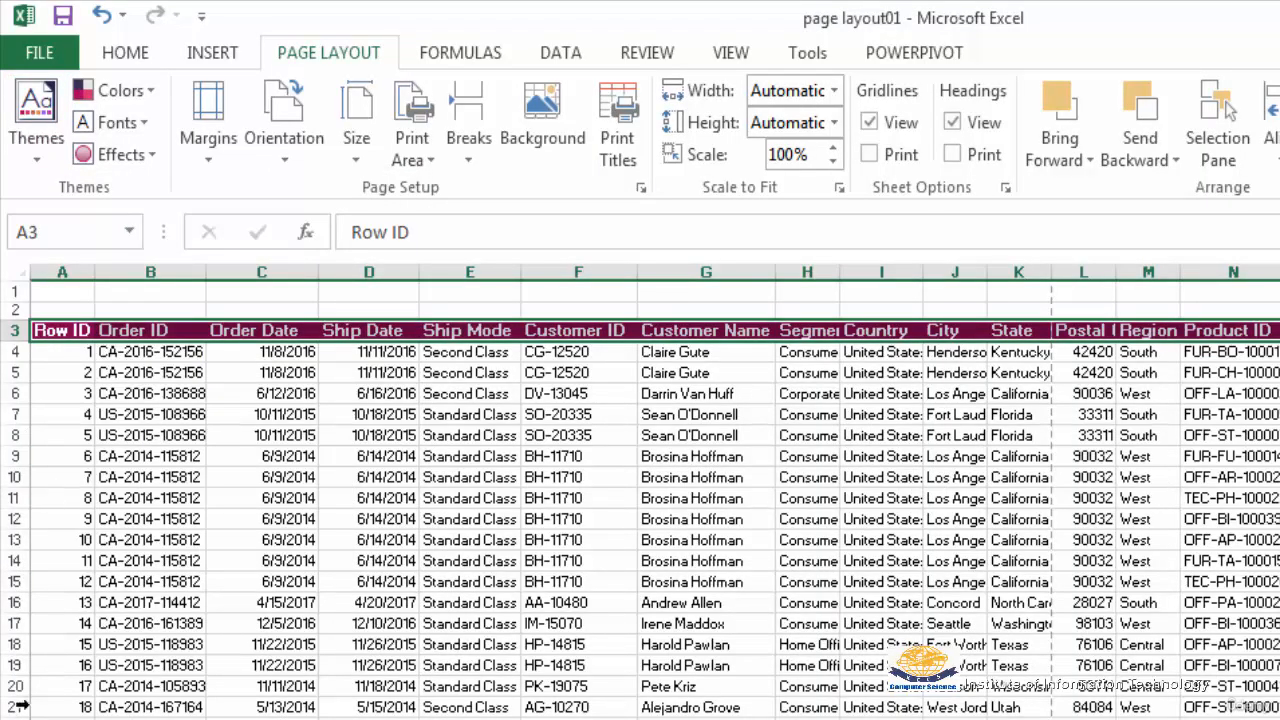
Apply the Office 2007 - 2010 theme fonts and the Office 2007 - 2010 theme effects to the workbook
click(145, 126)
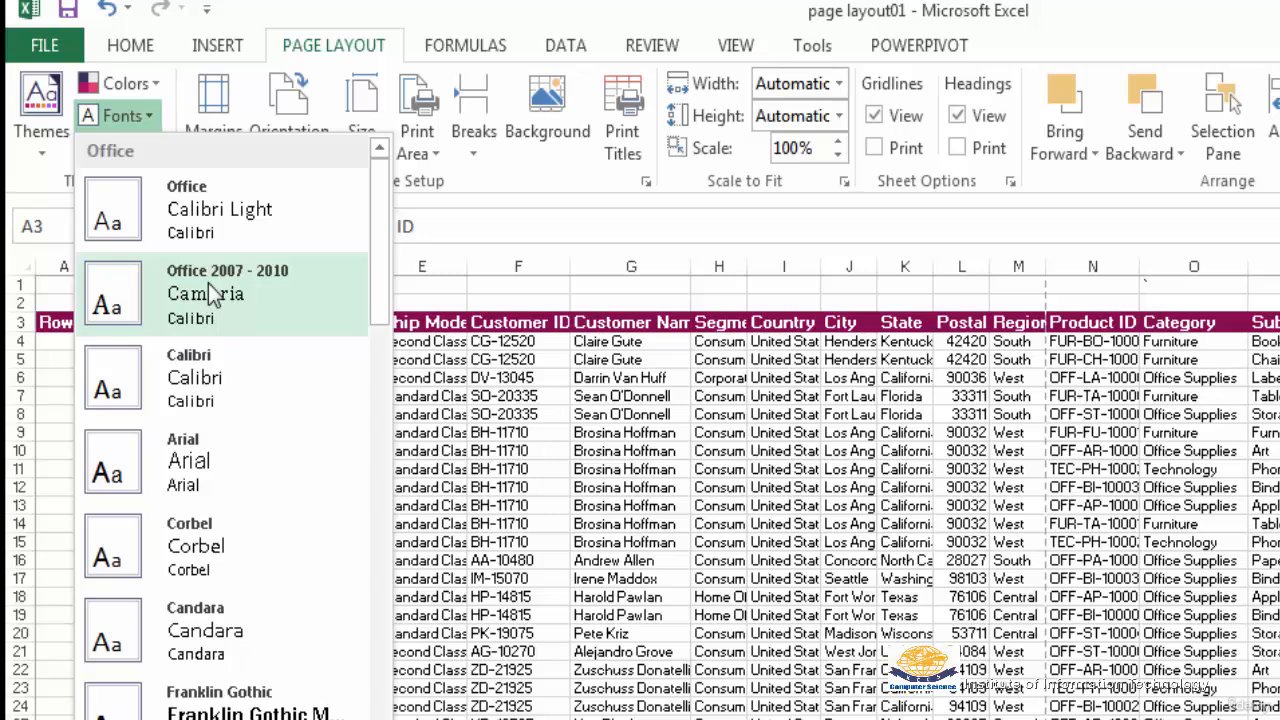
click(208, 280)
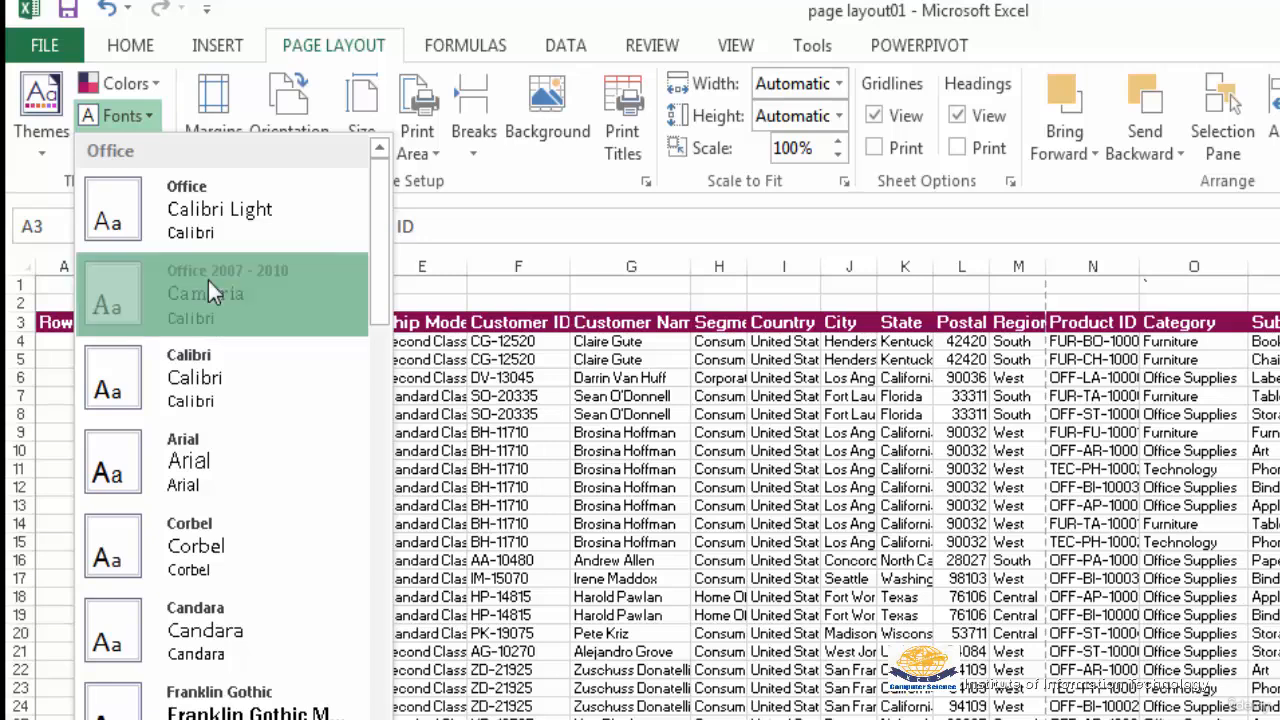
drag(58, 322, 1279, 330)
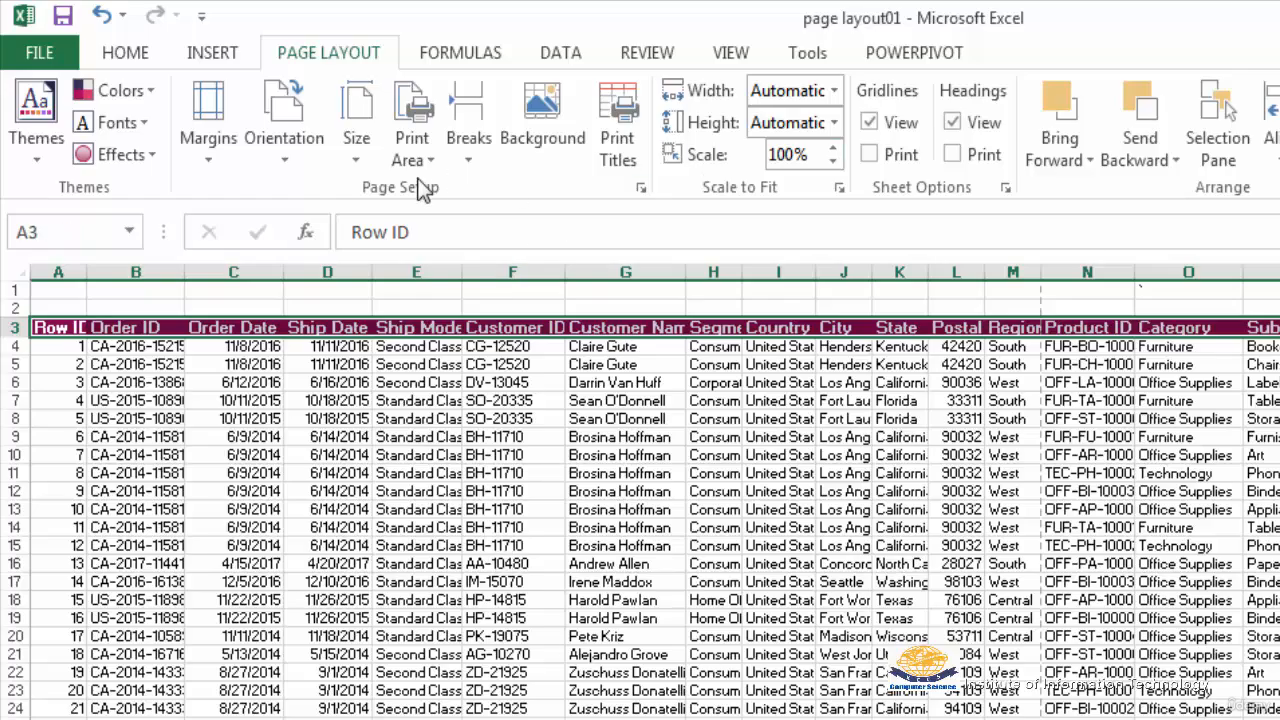
click(149, 155)
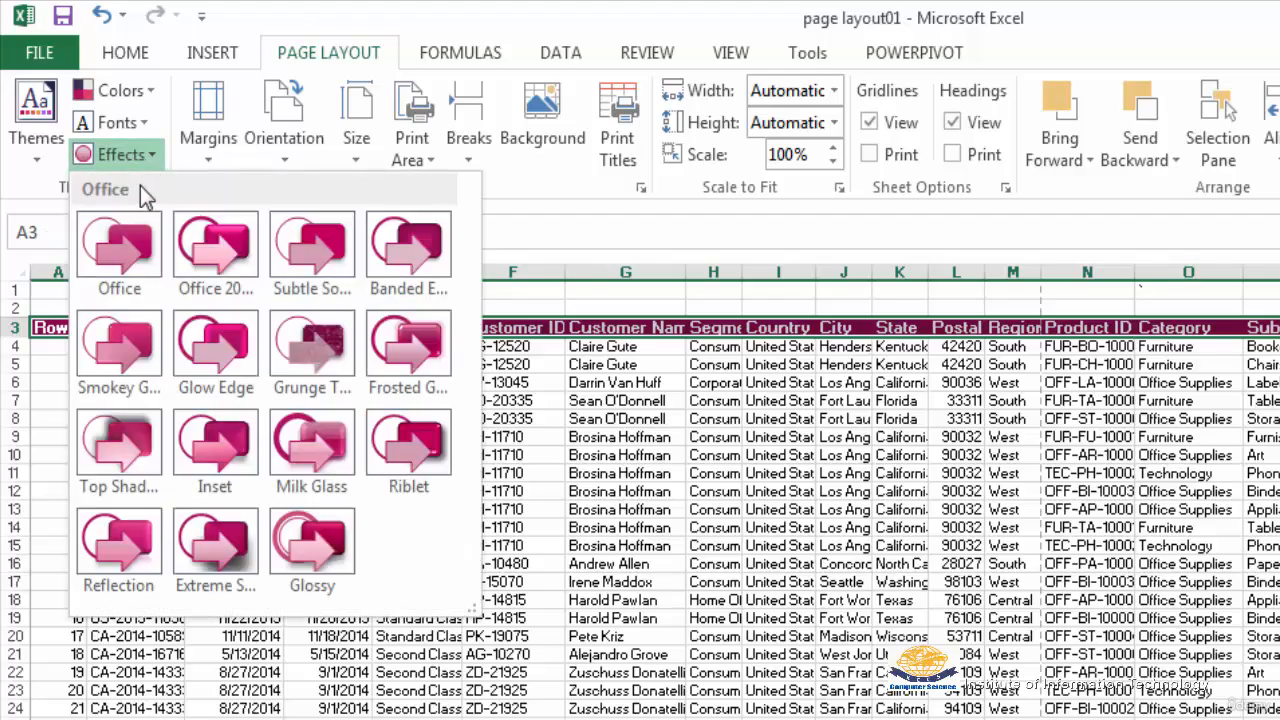
click(222, 252)
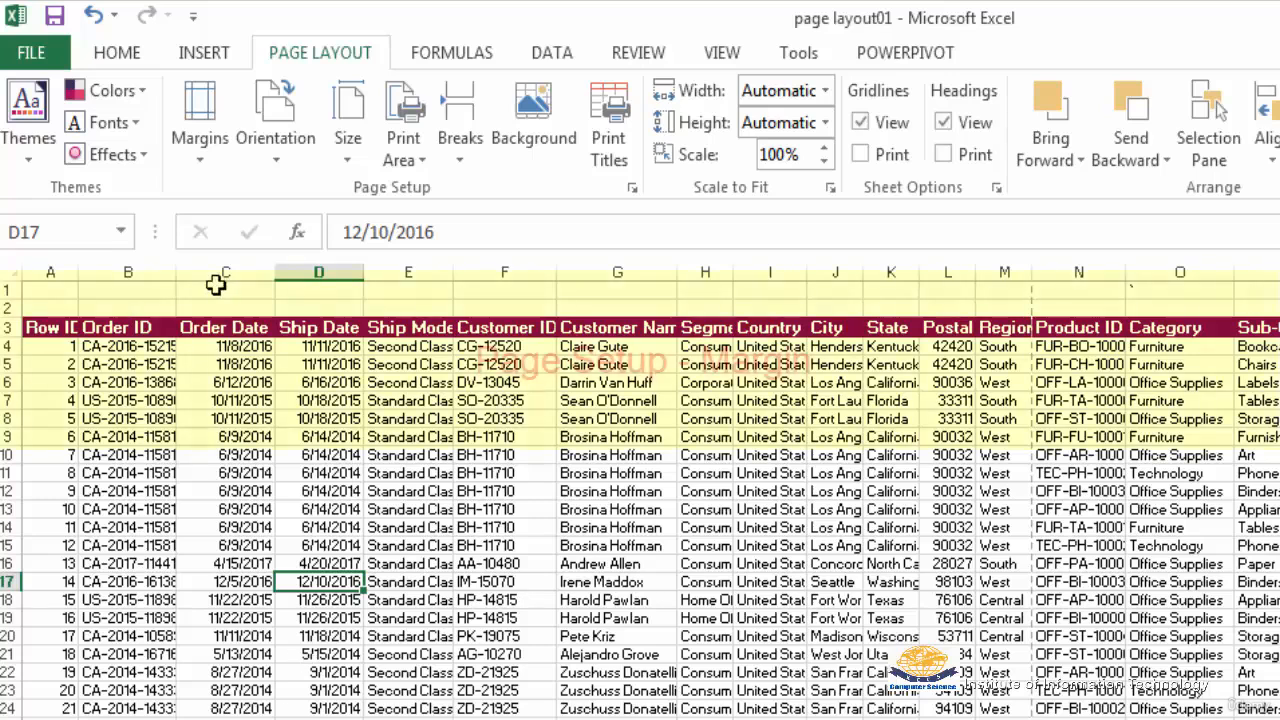
Set the page margins to Wide and check the sheet in the print preview
click(199, 165)
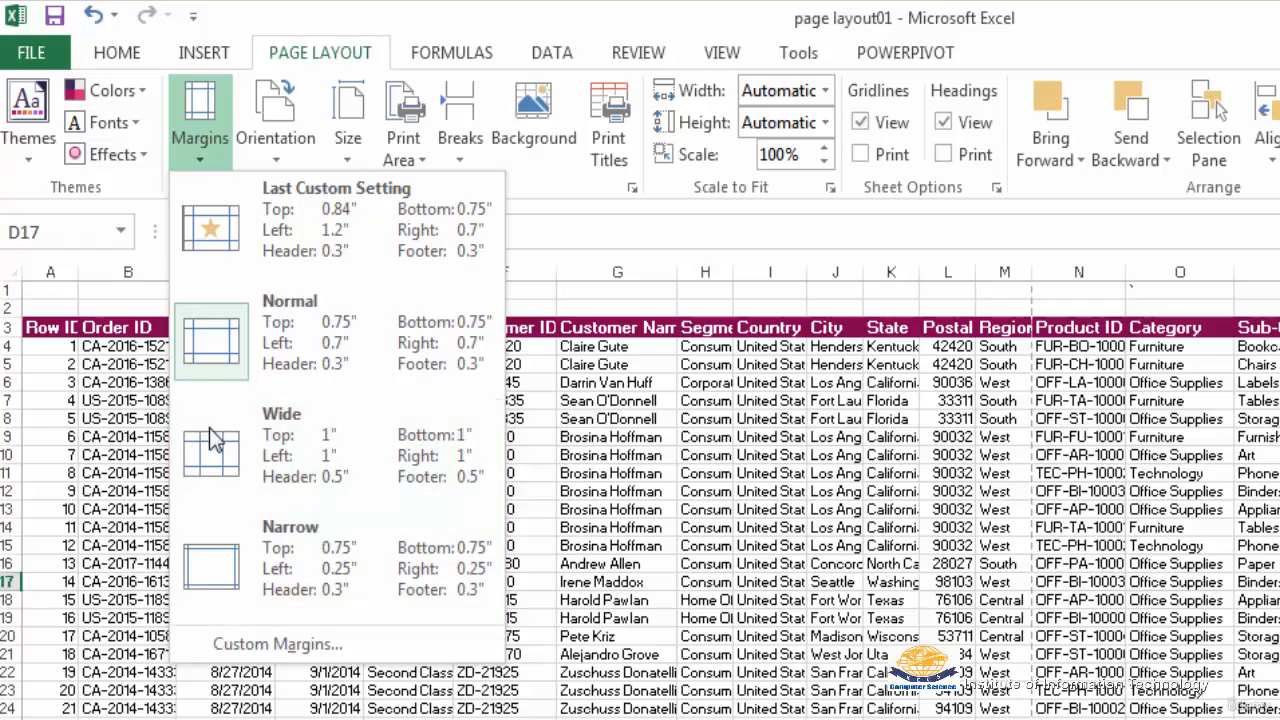
click(271, 446)
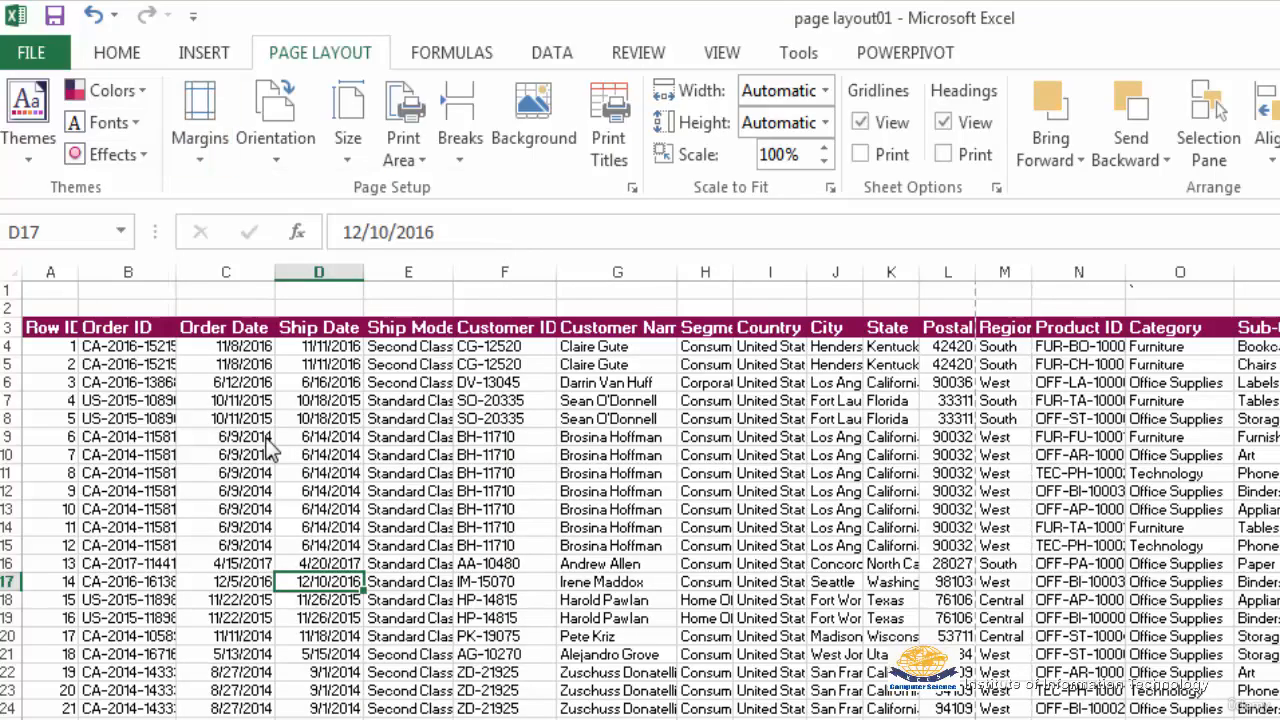
click(463, 506)
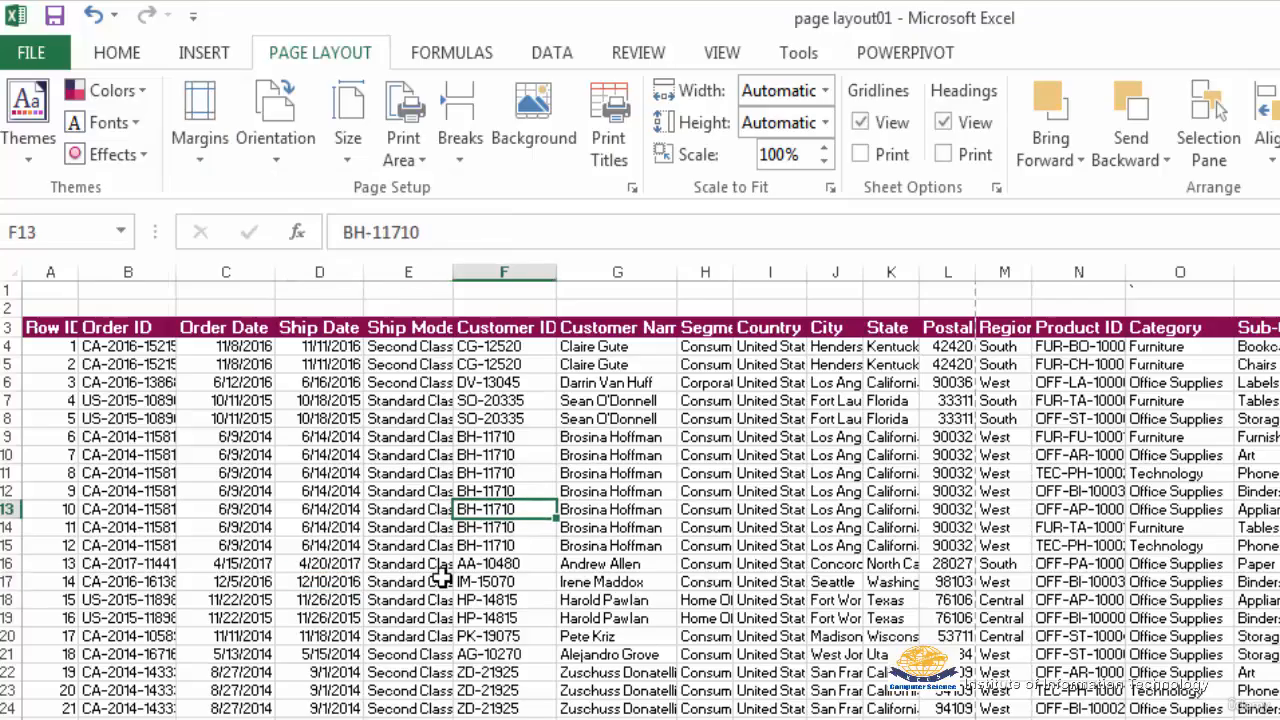
click(31, 54)
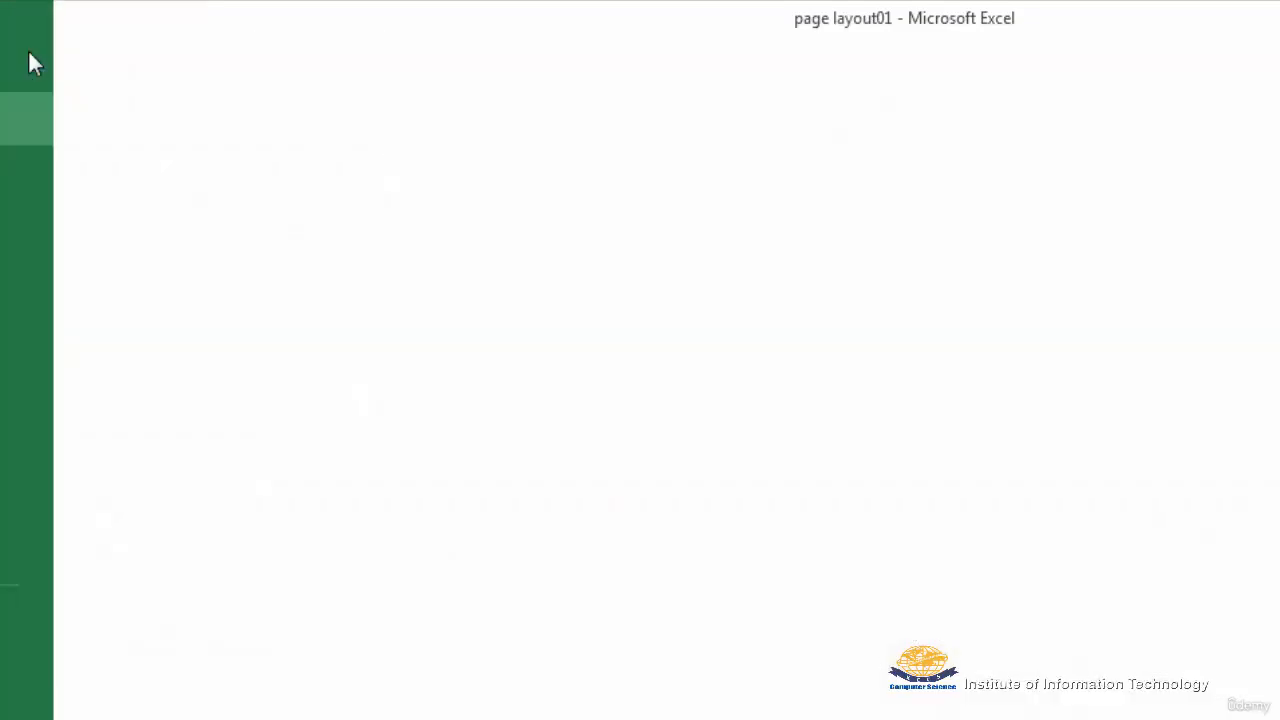
click(50, 386)
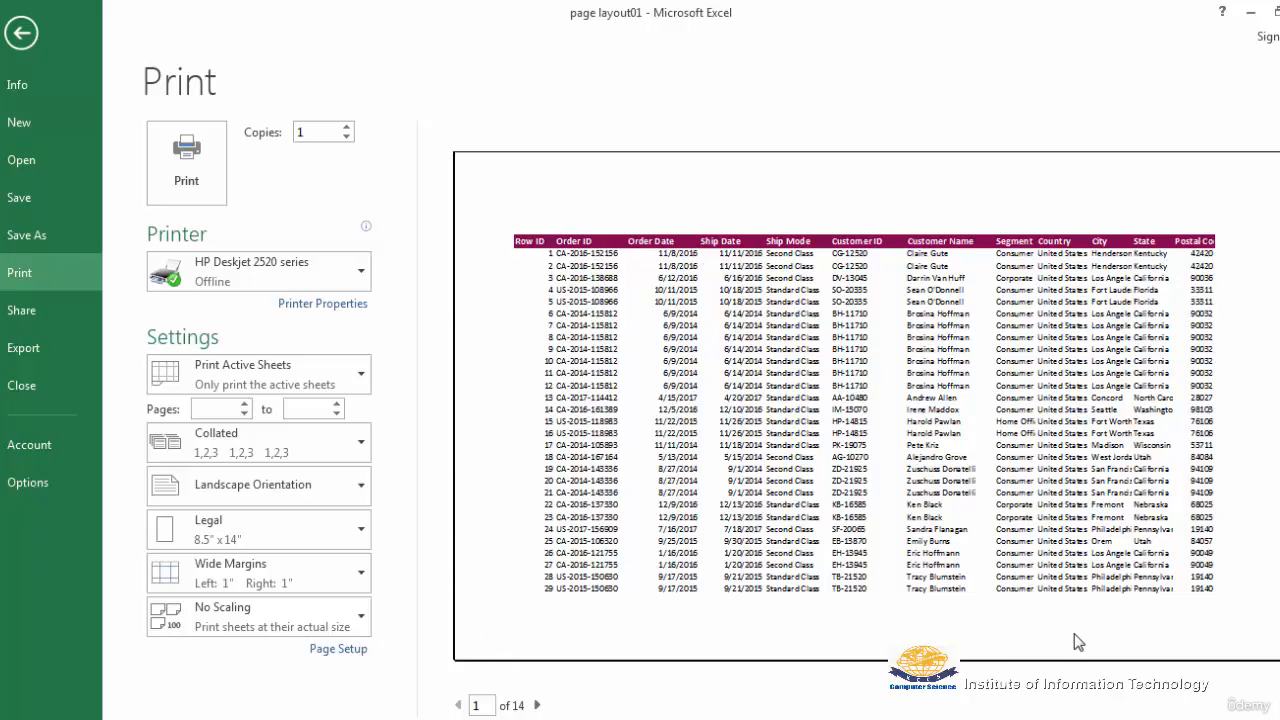
key(Escape)
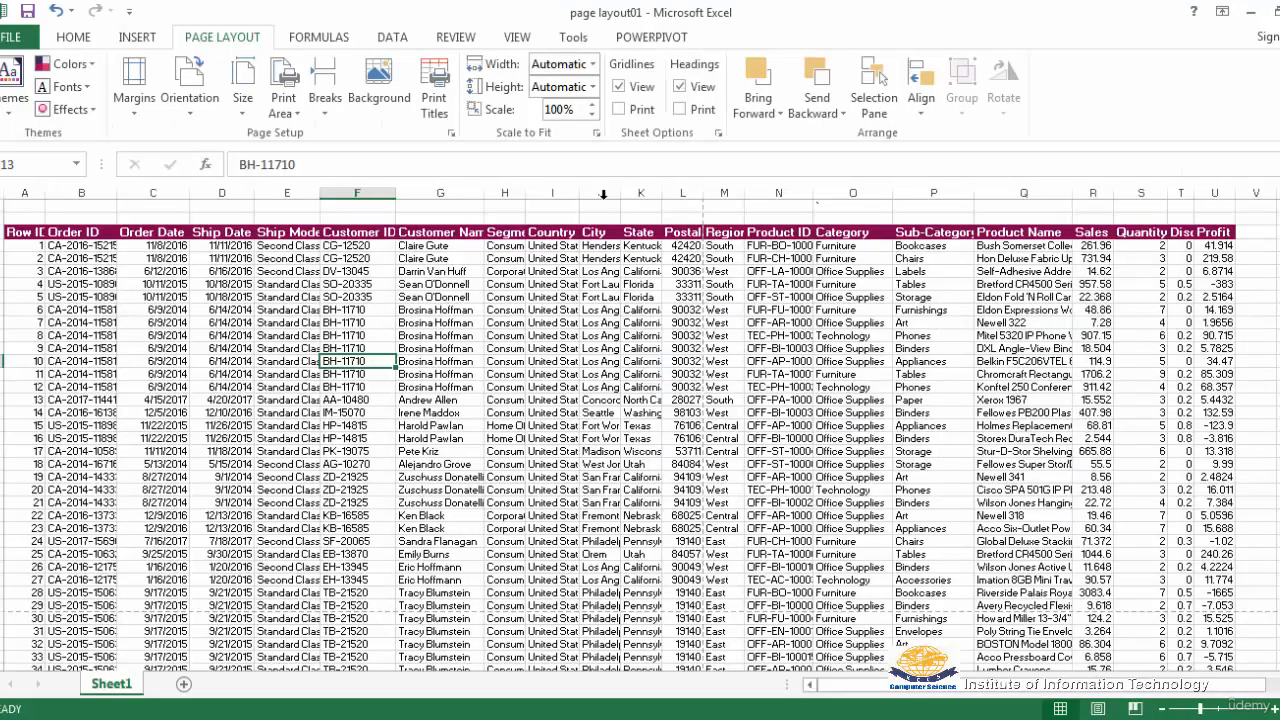
Set the page margins to Normal and check the landscape pages in the print preview
click(136, 115)
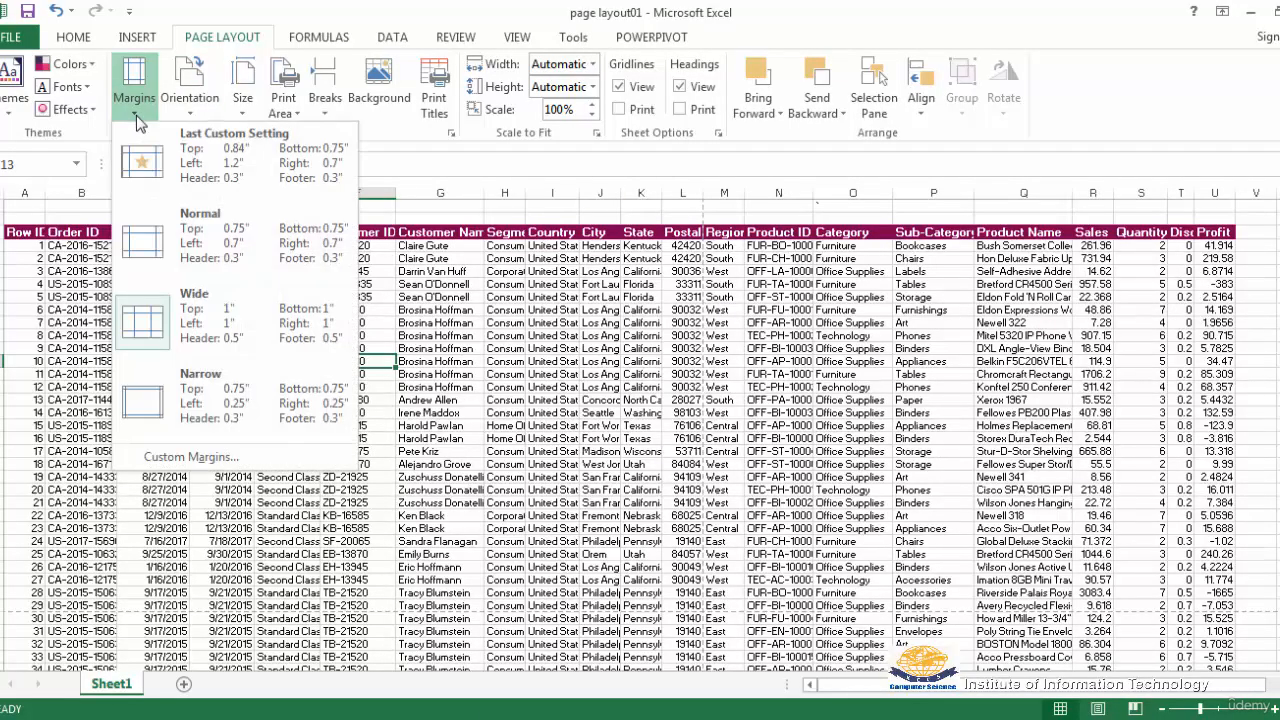
click(205, 222)
click(14, 40)
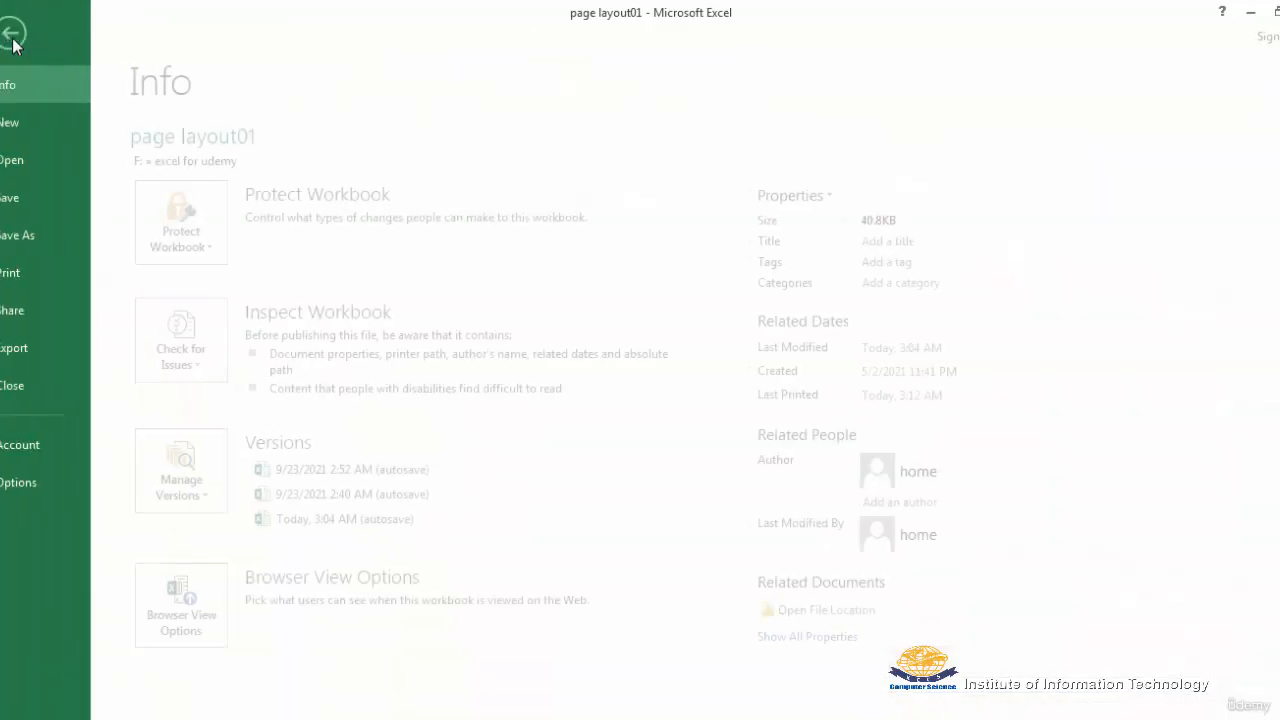
click(24, 272)
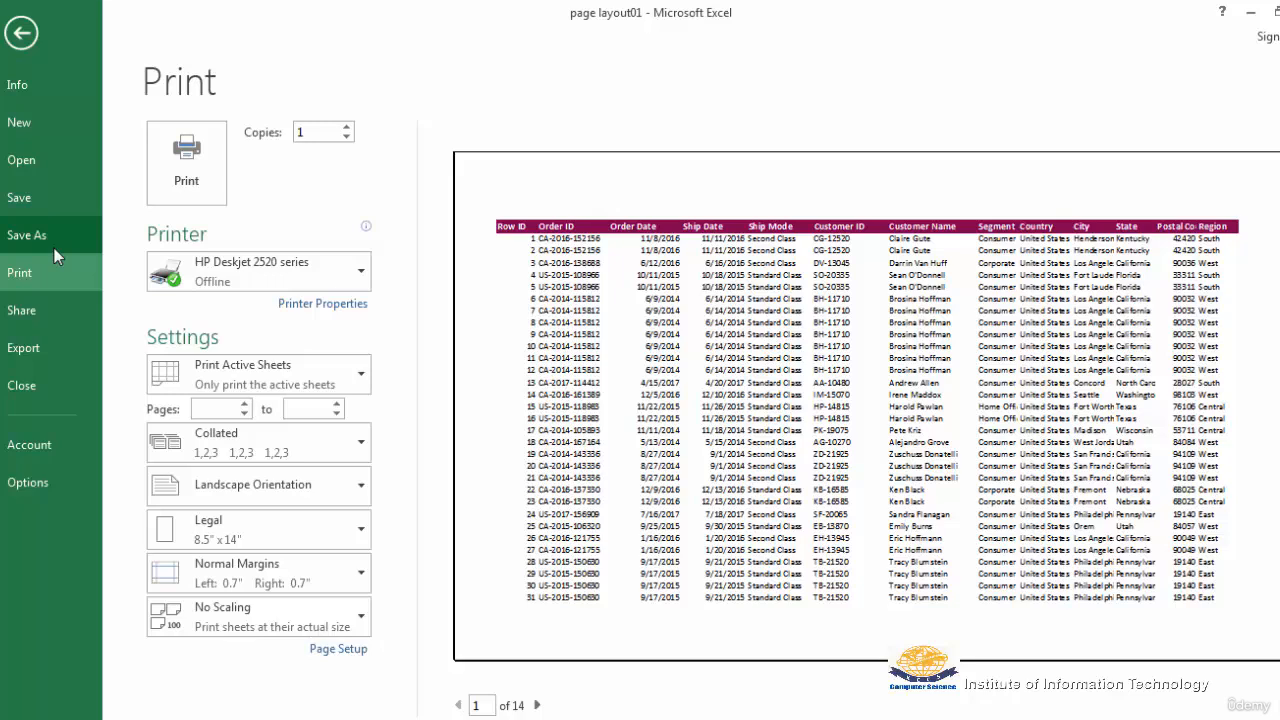
key(Escape)
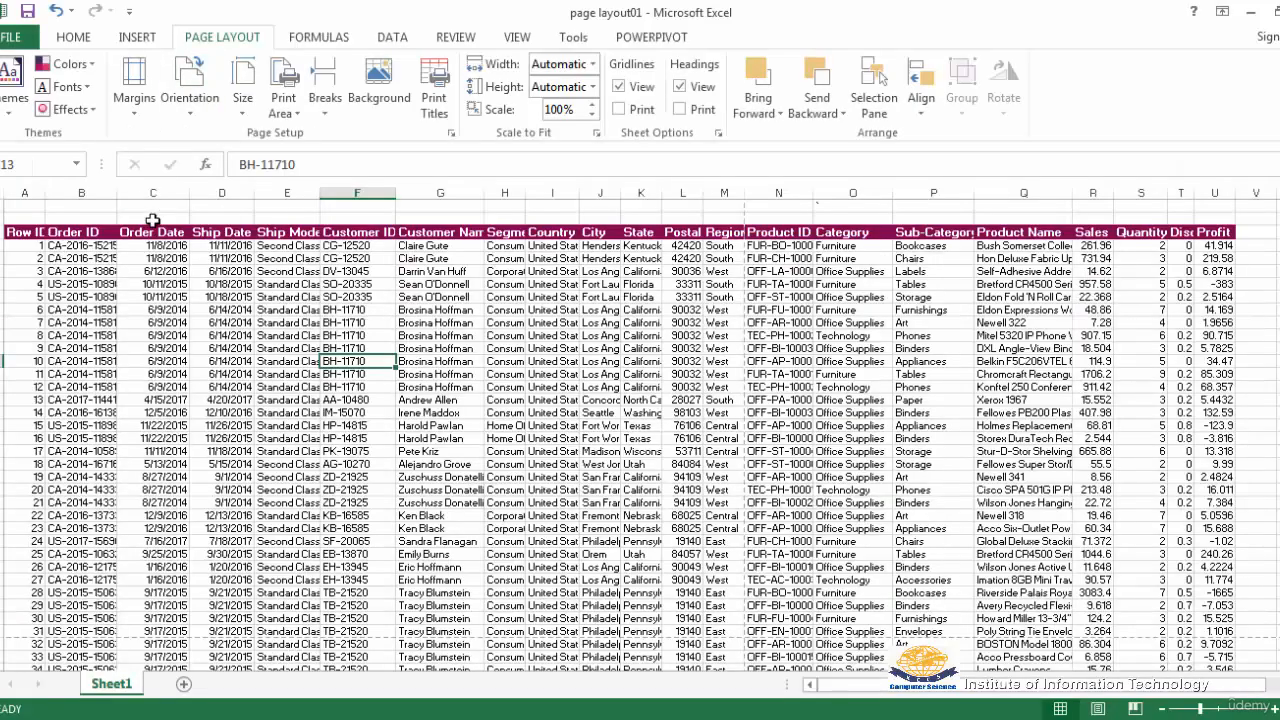
Set the page margins to Narrow and check the sheet in the print preview
click(133, 117)
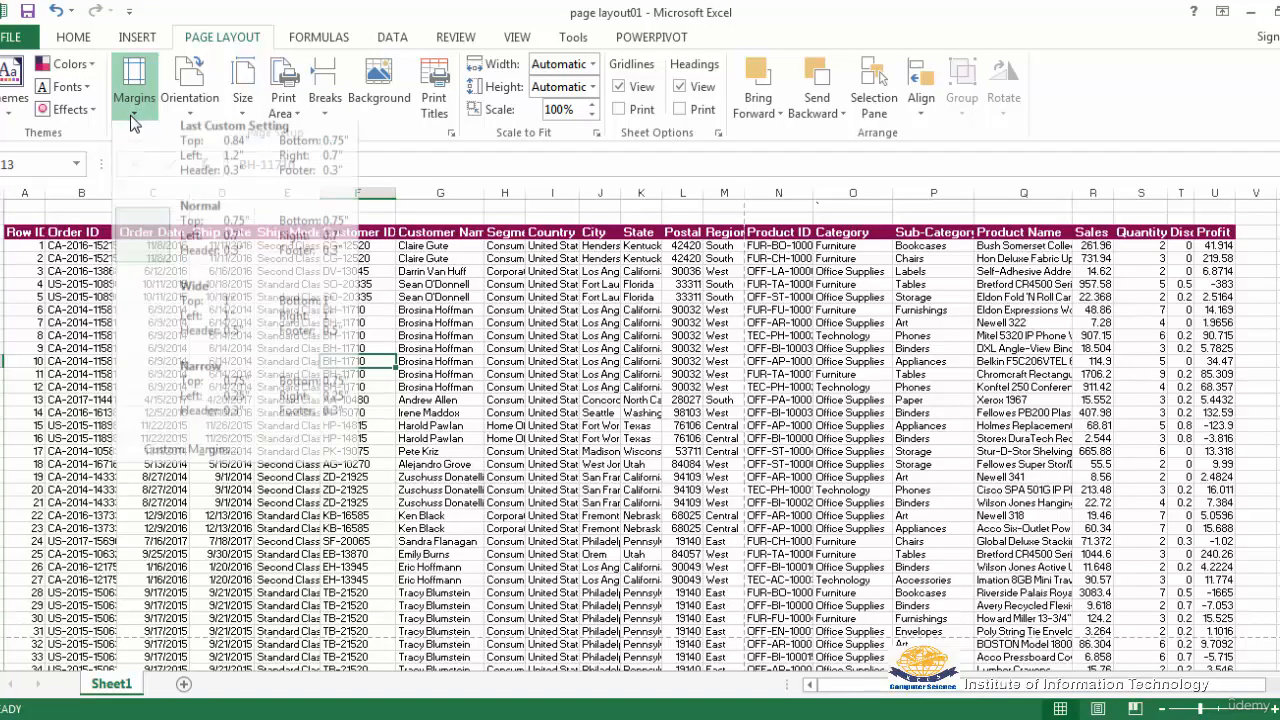
click(214, 395)
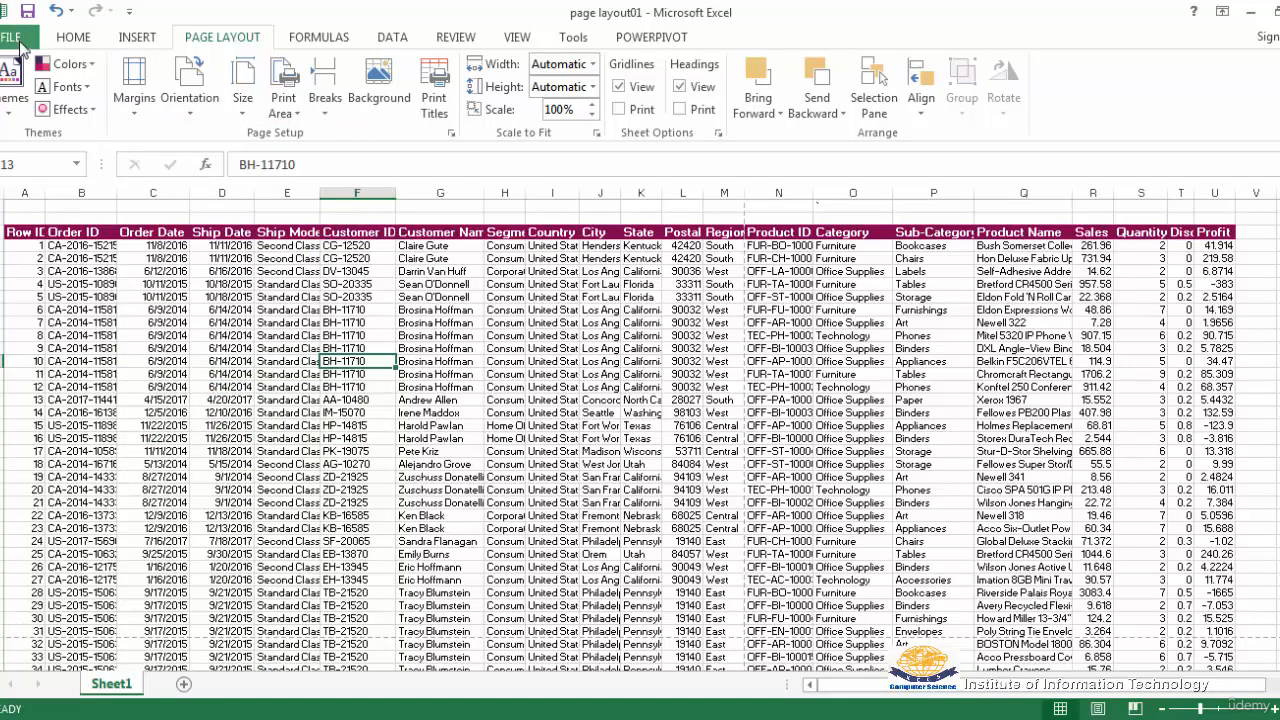
click(15, 37)
click(25, 273)
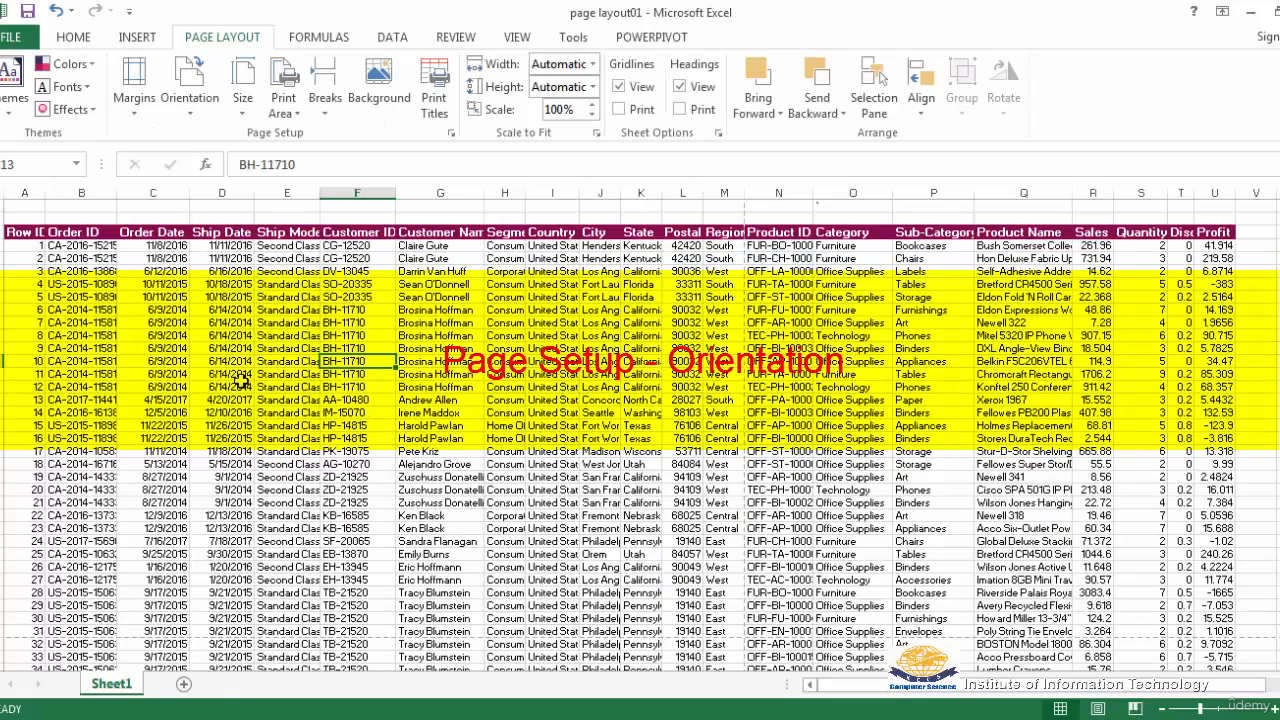
Set the page orientation to Portrait and check the sheet in the print preview
click(191, 113)
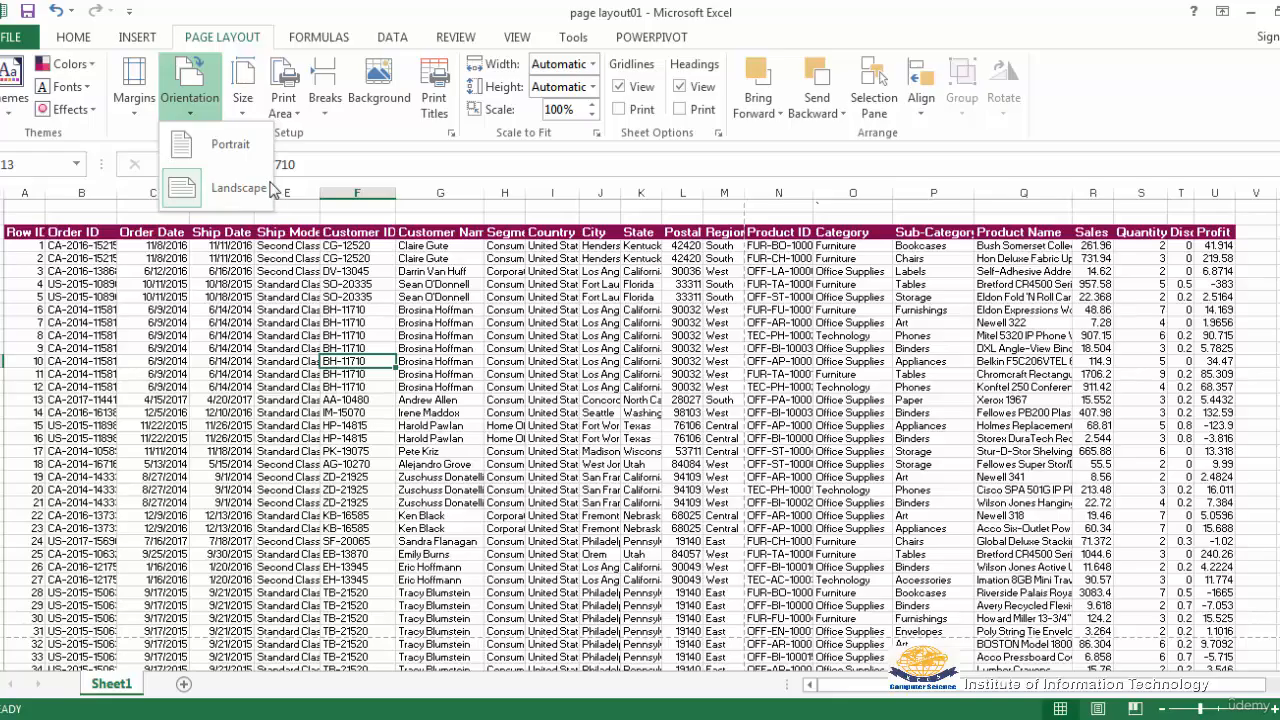
click(201, 152)
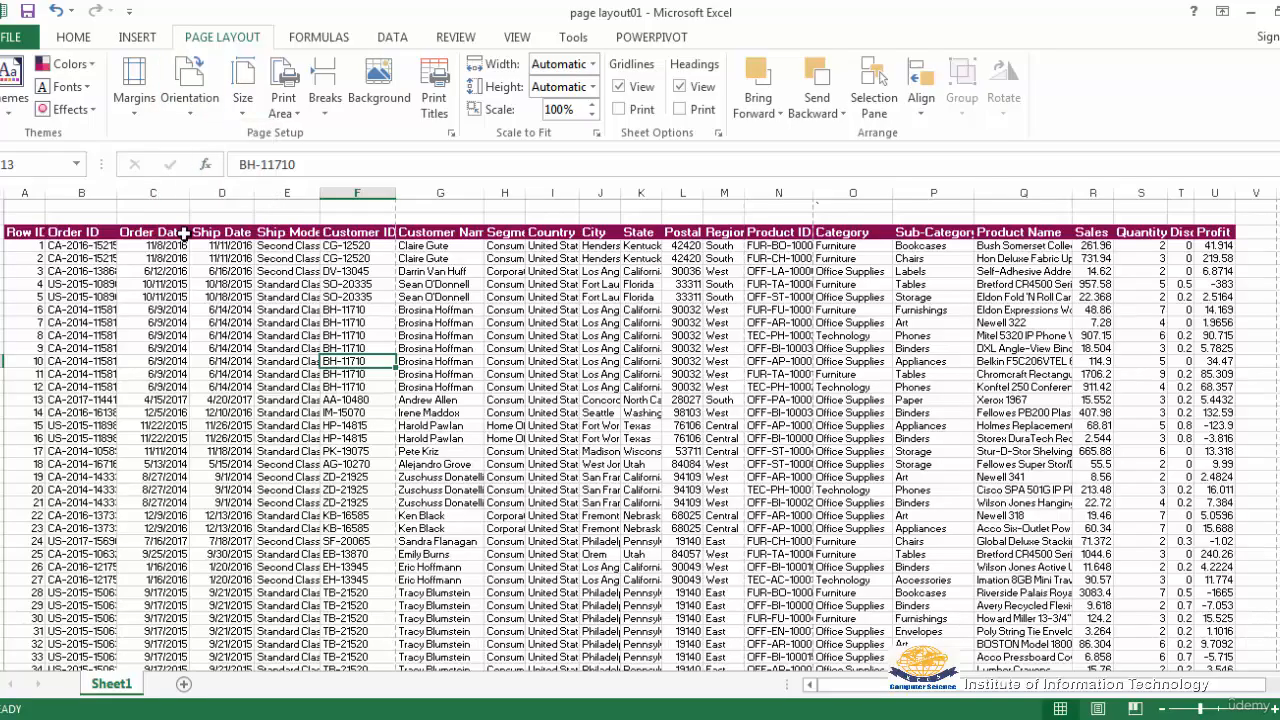
click(21, 42)
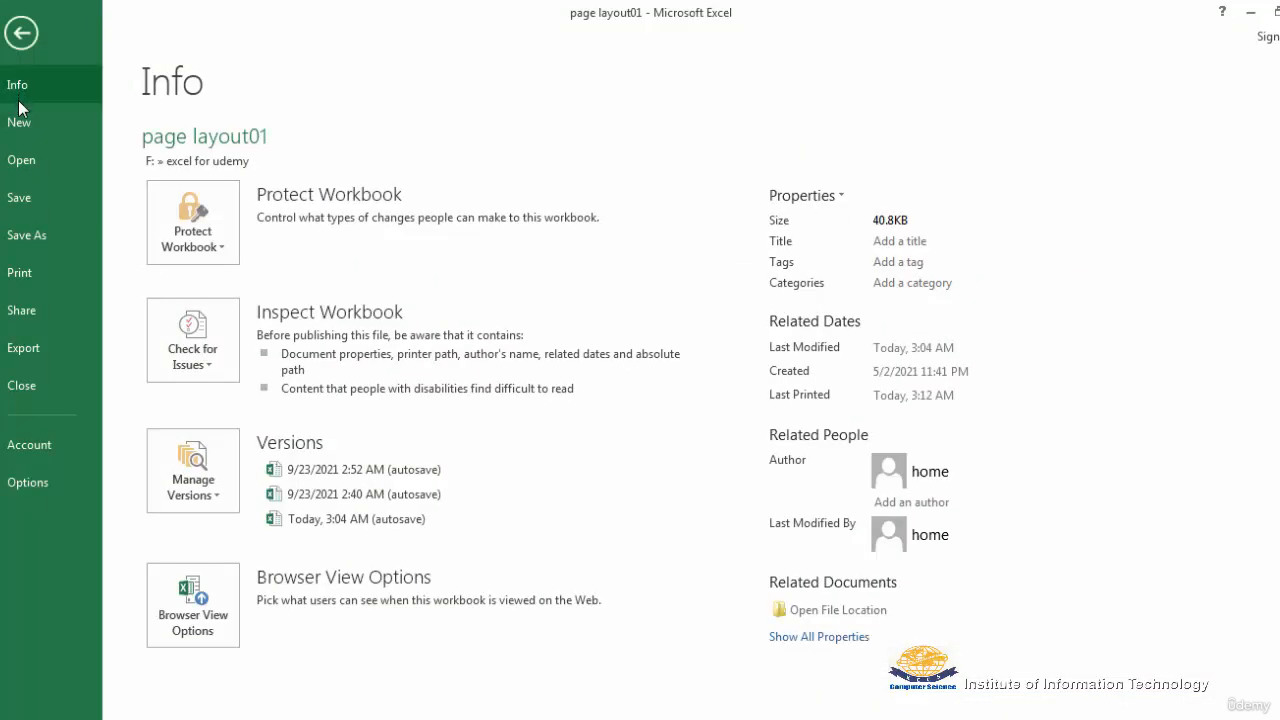
click(22, 273)
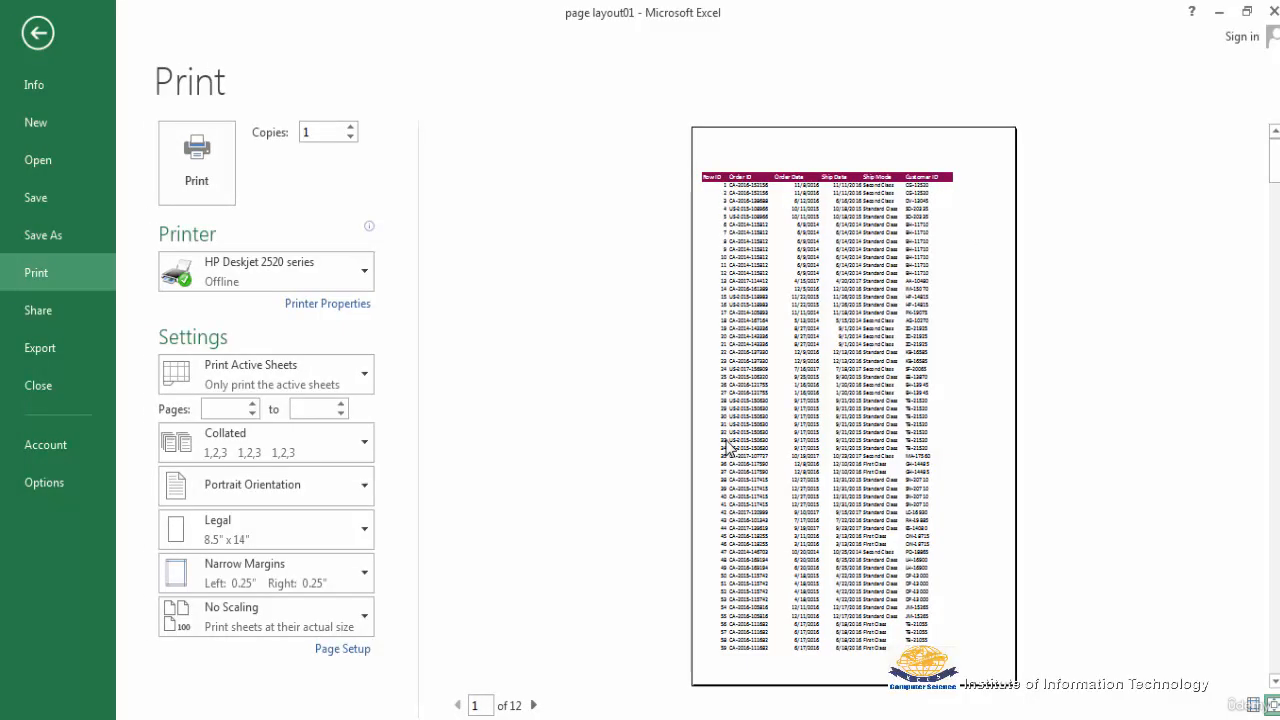
key(Escape)
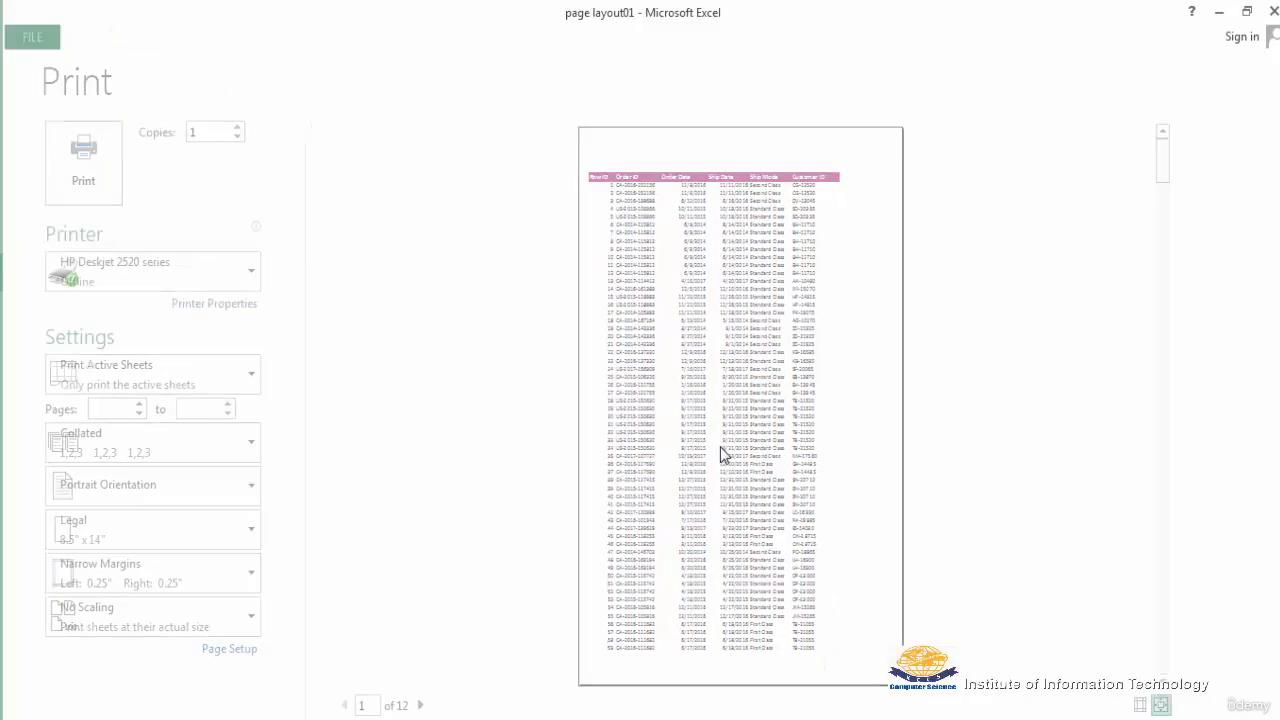
Set the margins of the portrait page to Normal and check them in the print preview
click(146, 116)
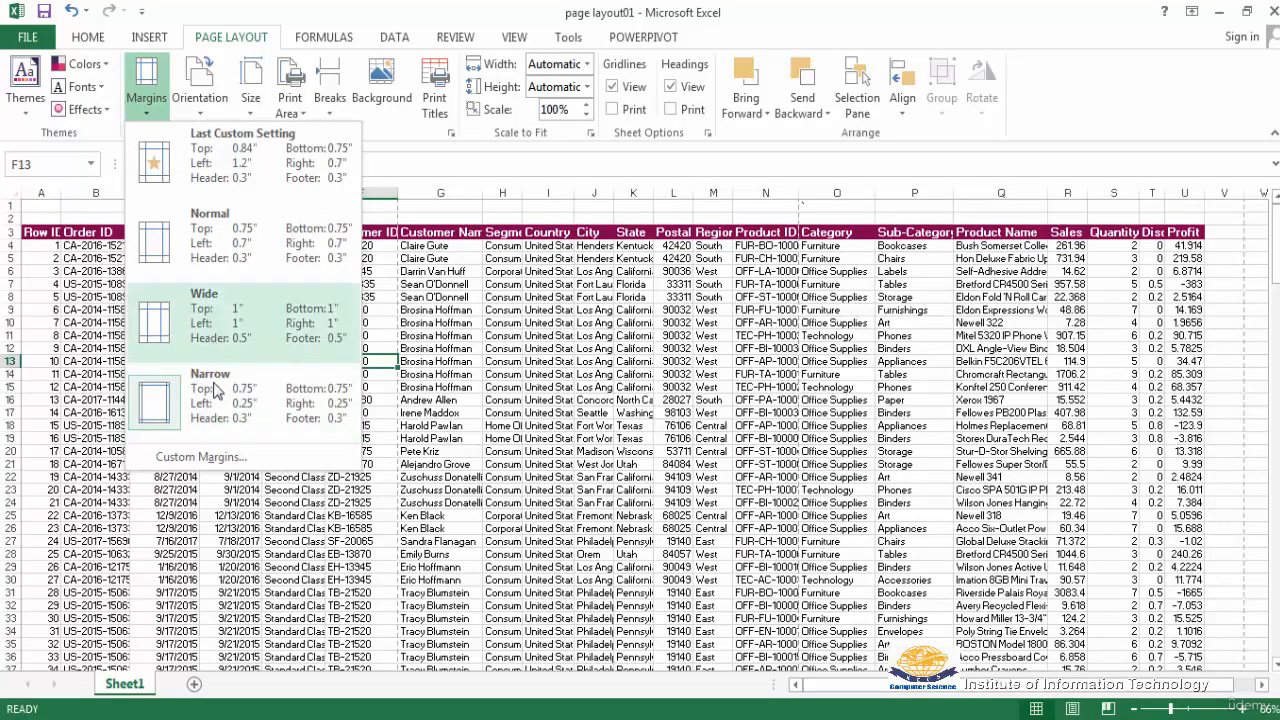
click(197, 235)
click(27, 37)
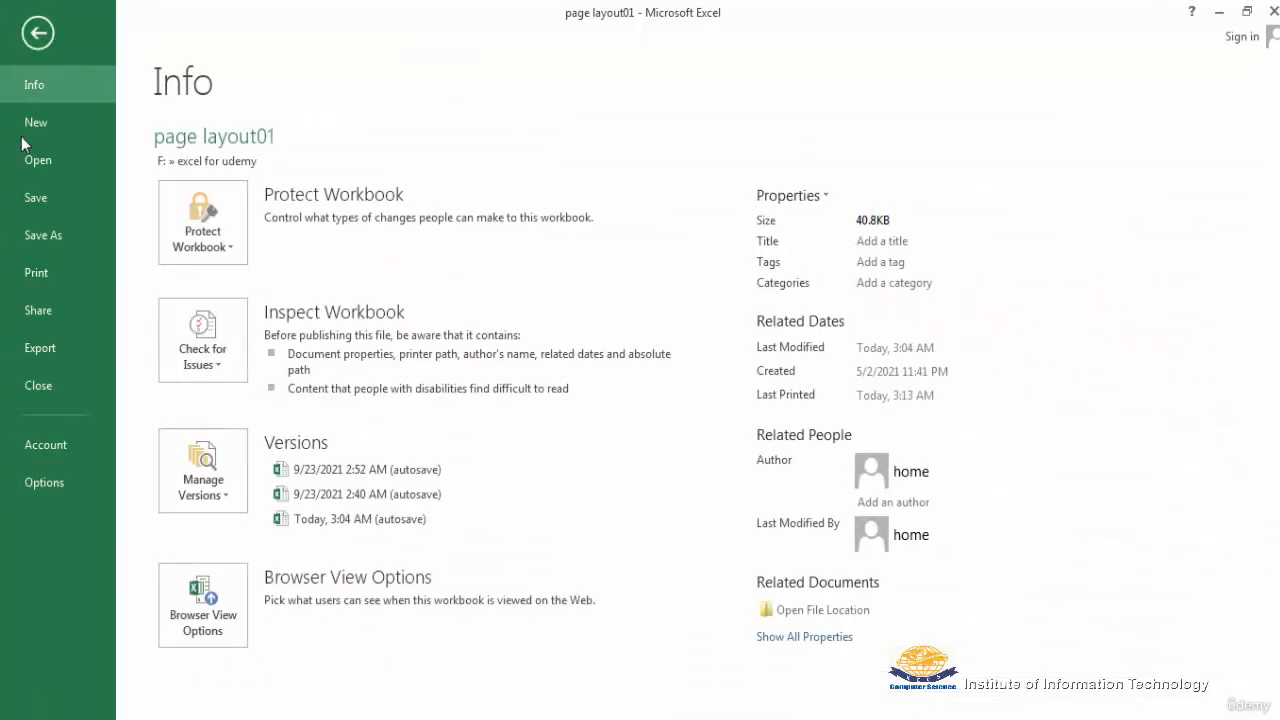
click(43, 274)
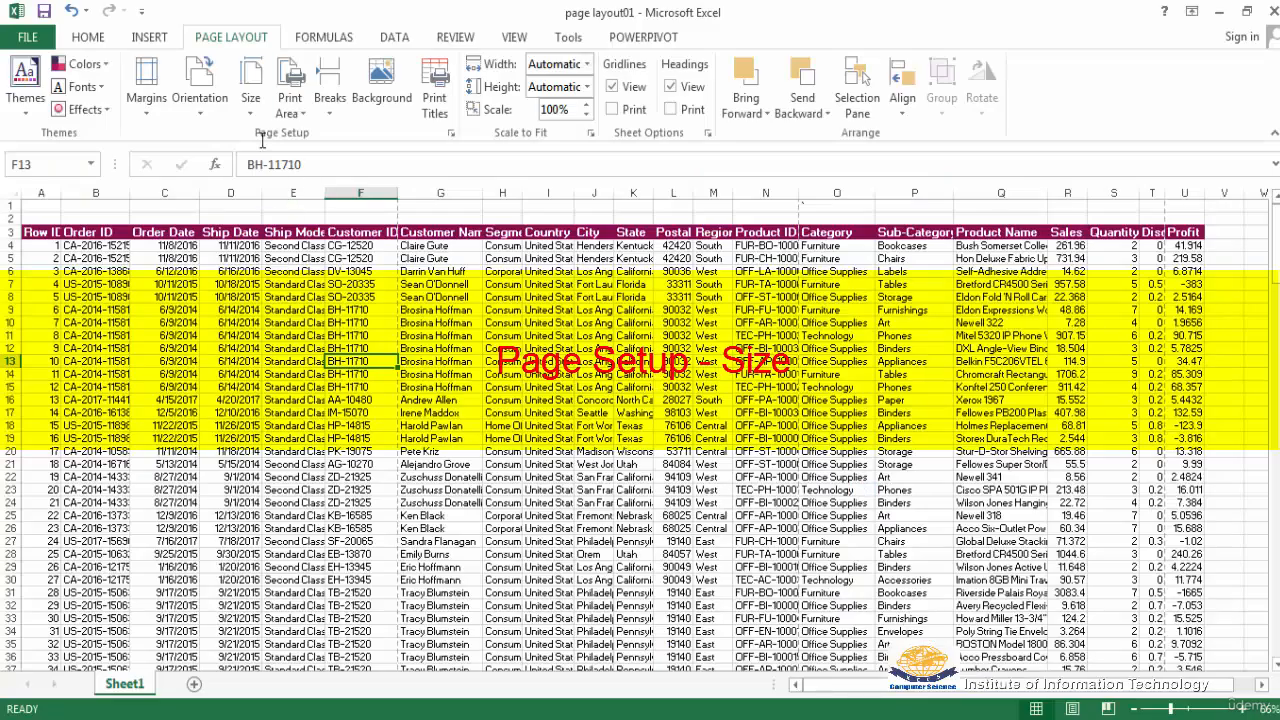
Set the paper size to A4 and check the sheet in the print preview
click(250, 88)
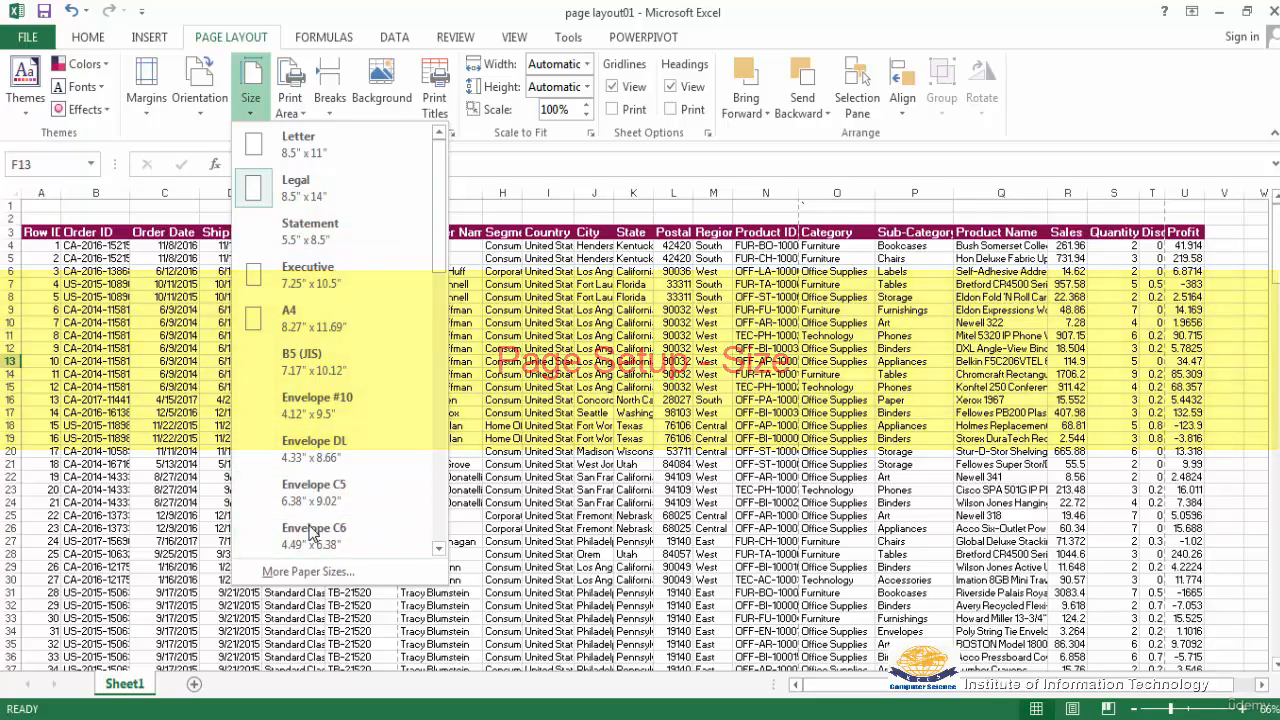
click(292, 320)
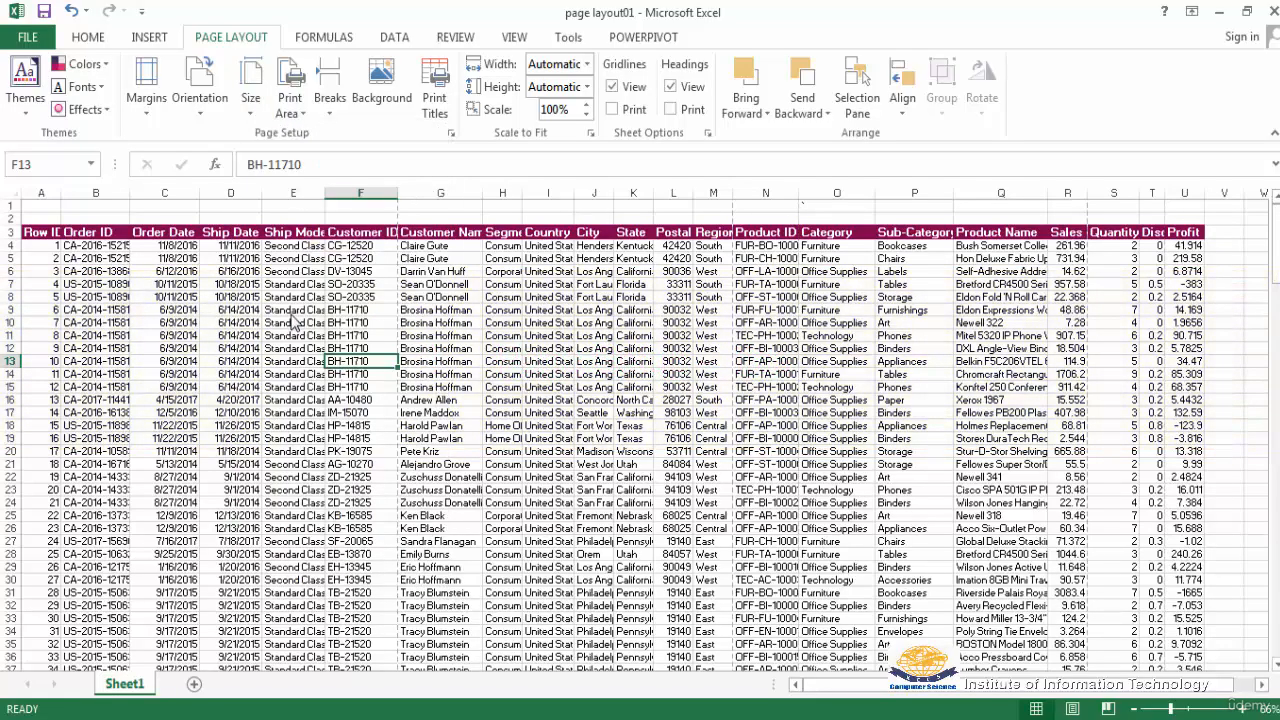
click(24, 40)
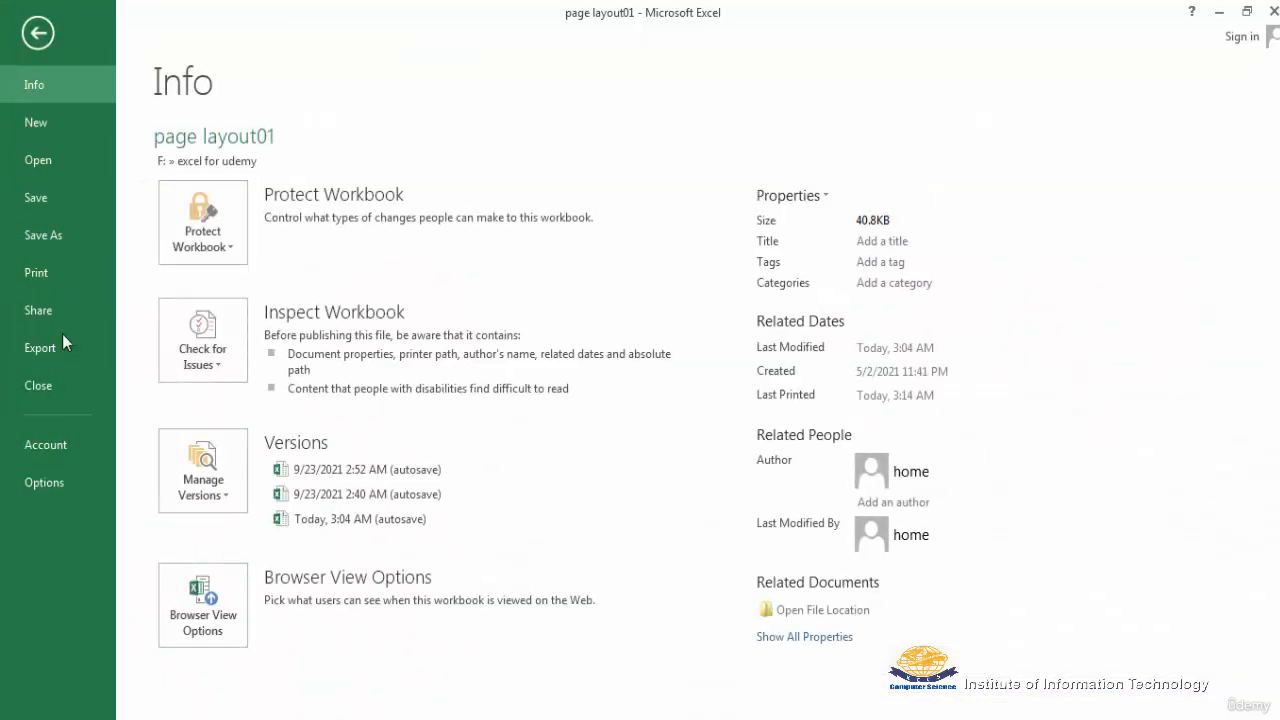
click(38, 273)
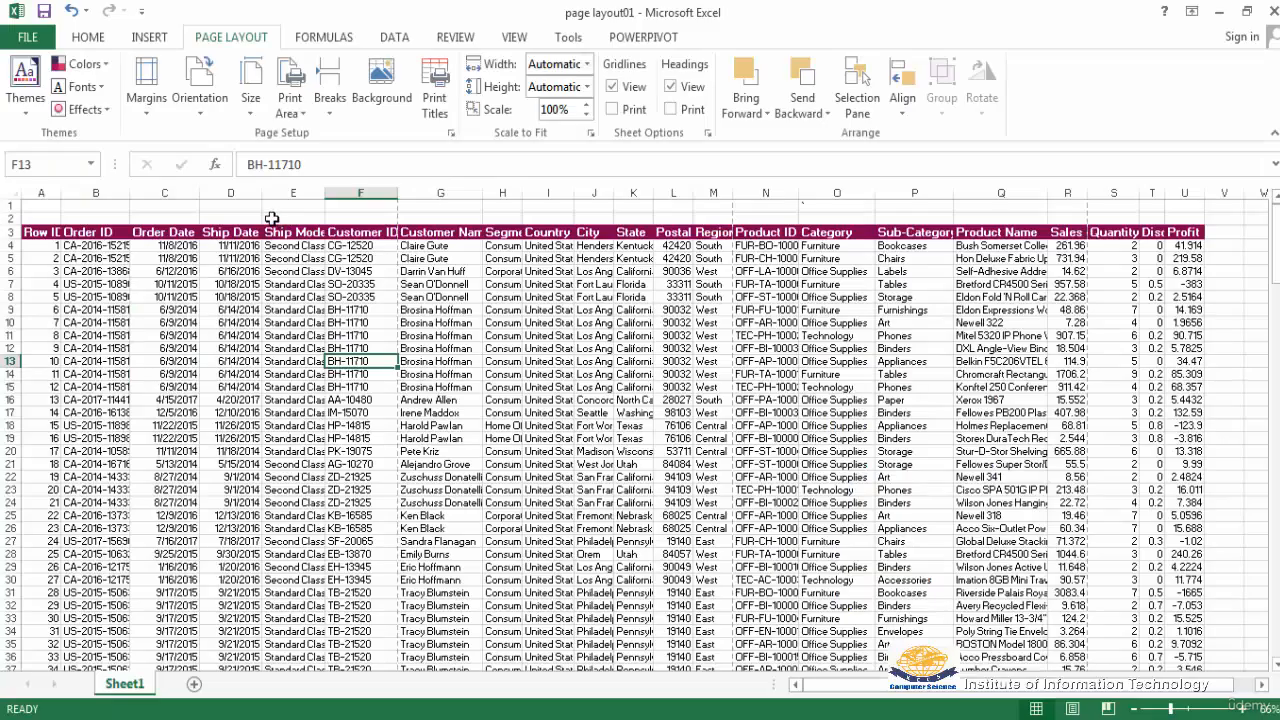
Set the paper size to Legal and check the sheet in the print preview
key(Escape)
click(250, 118)
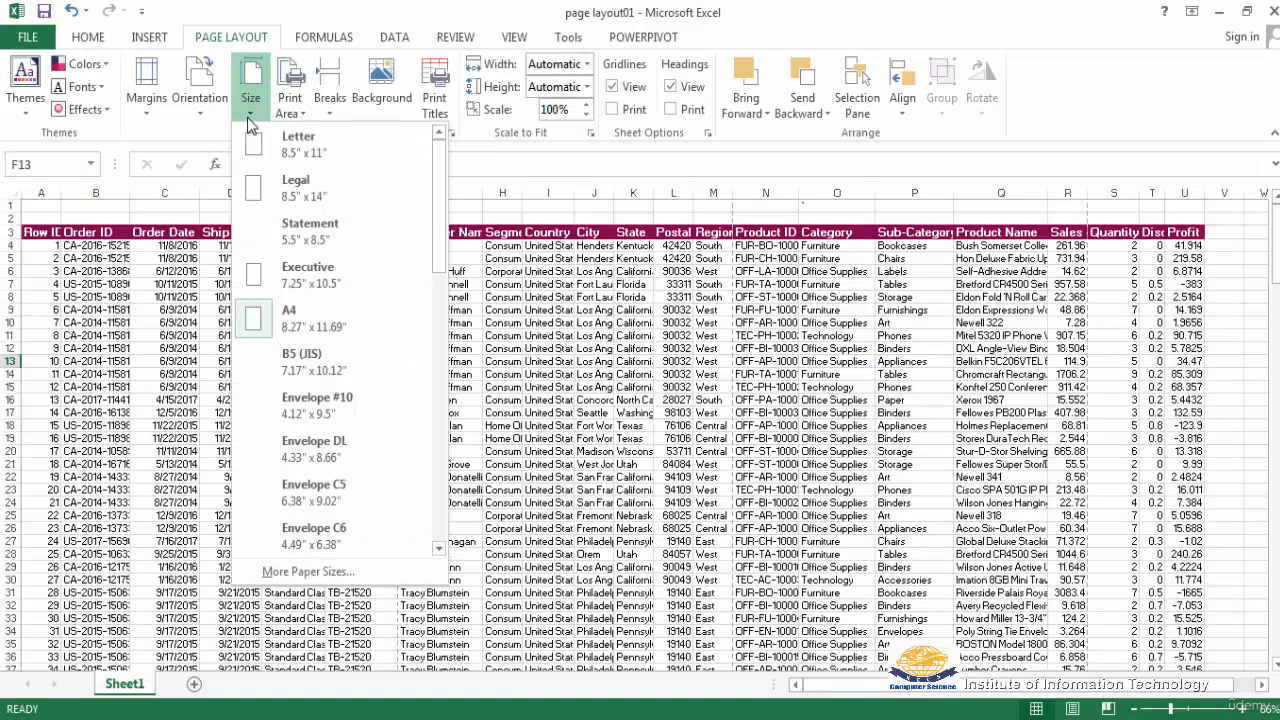
click(300, 190)
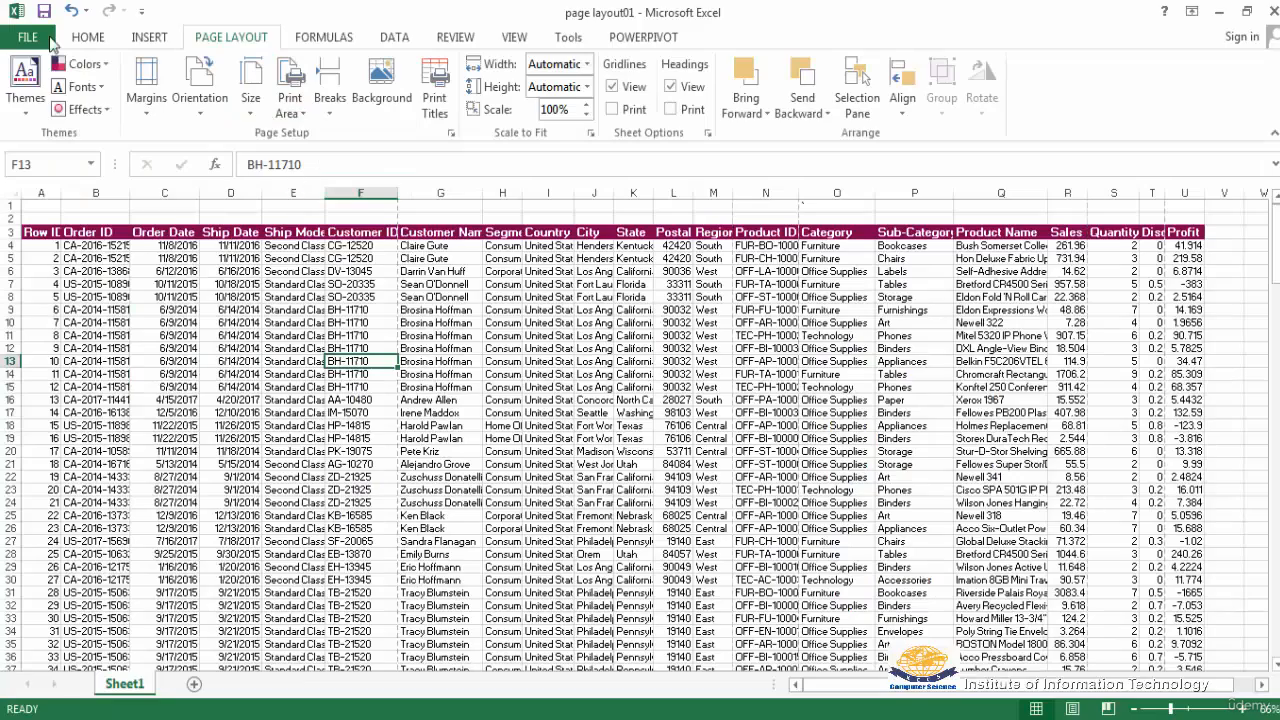
click(20, 38)
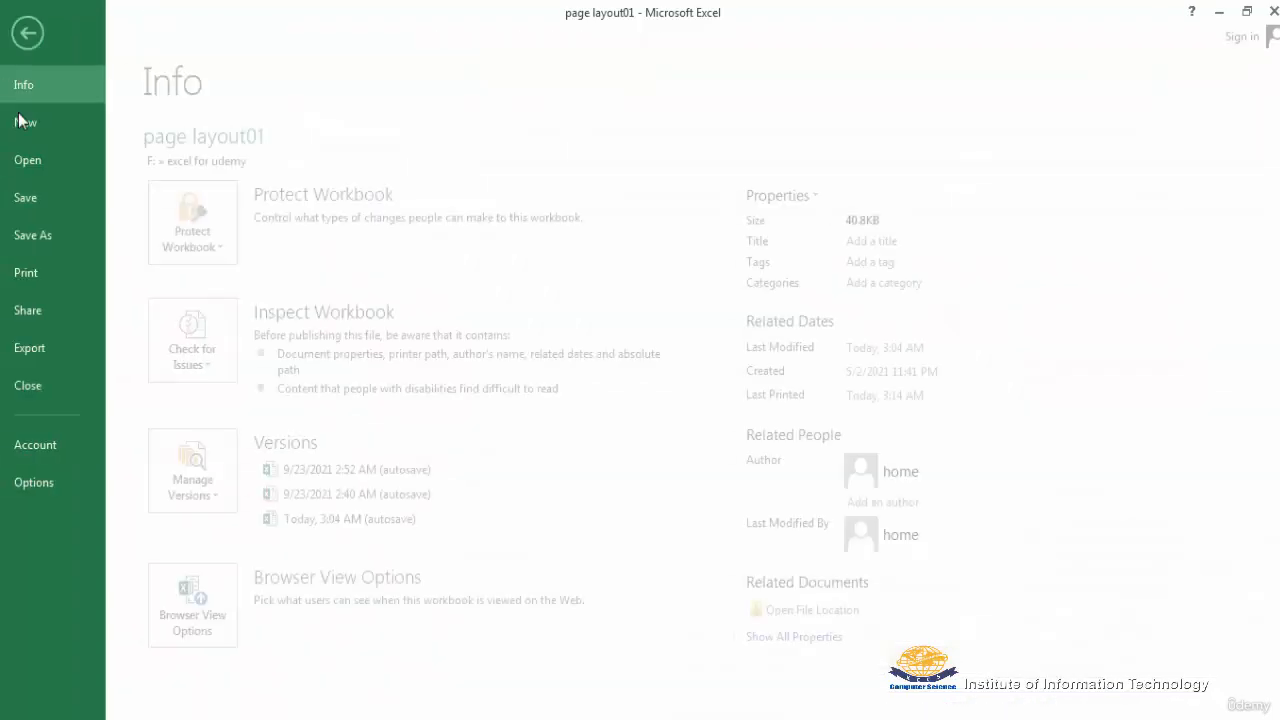
click(42, 272)
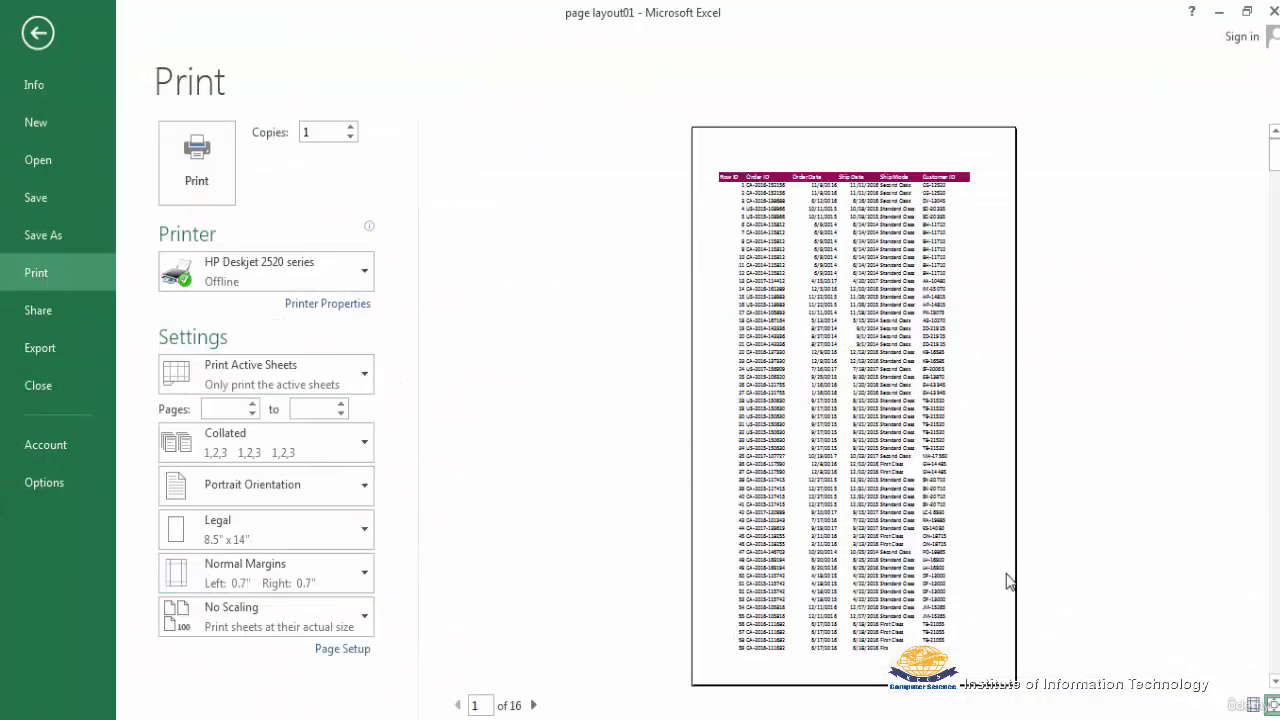
key(Escape)
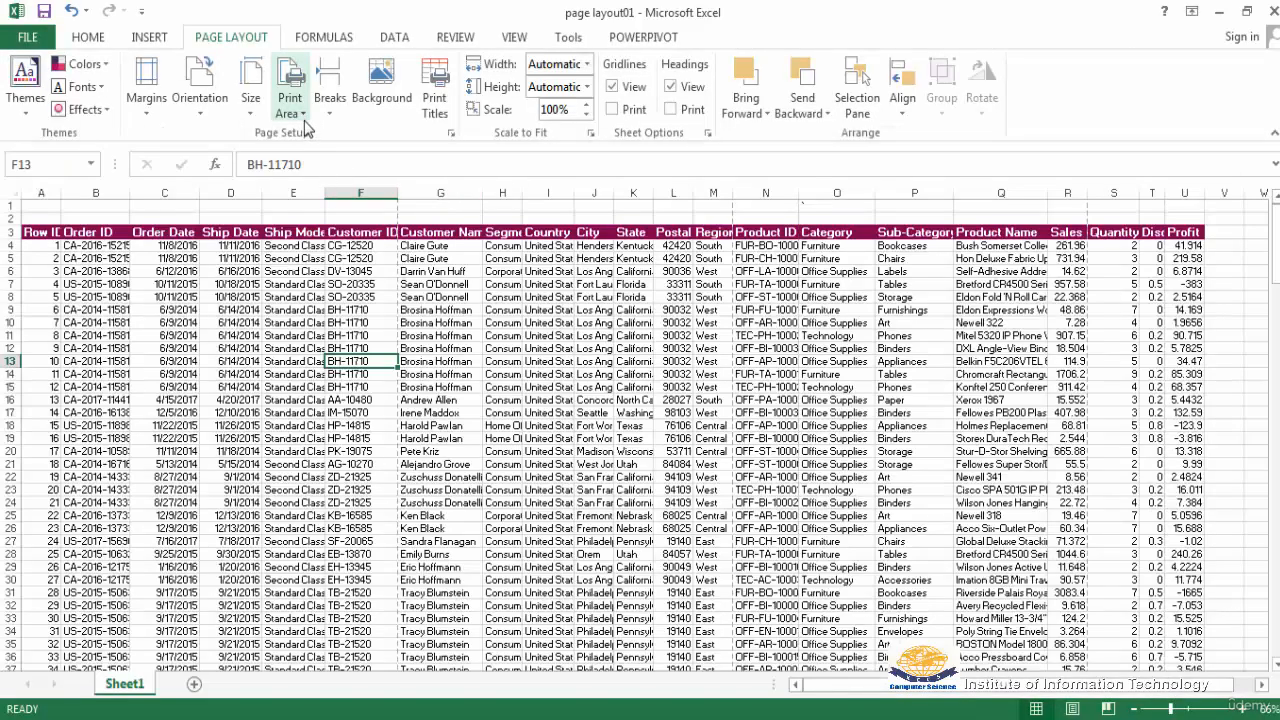
Return the paper size to A4 and check the sheet in the print preview
click(252, 116)
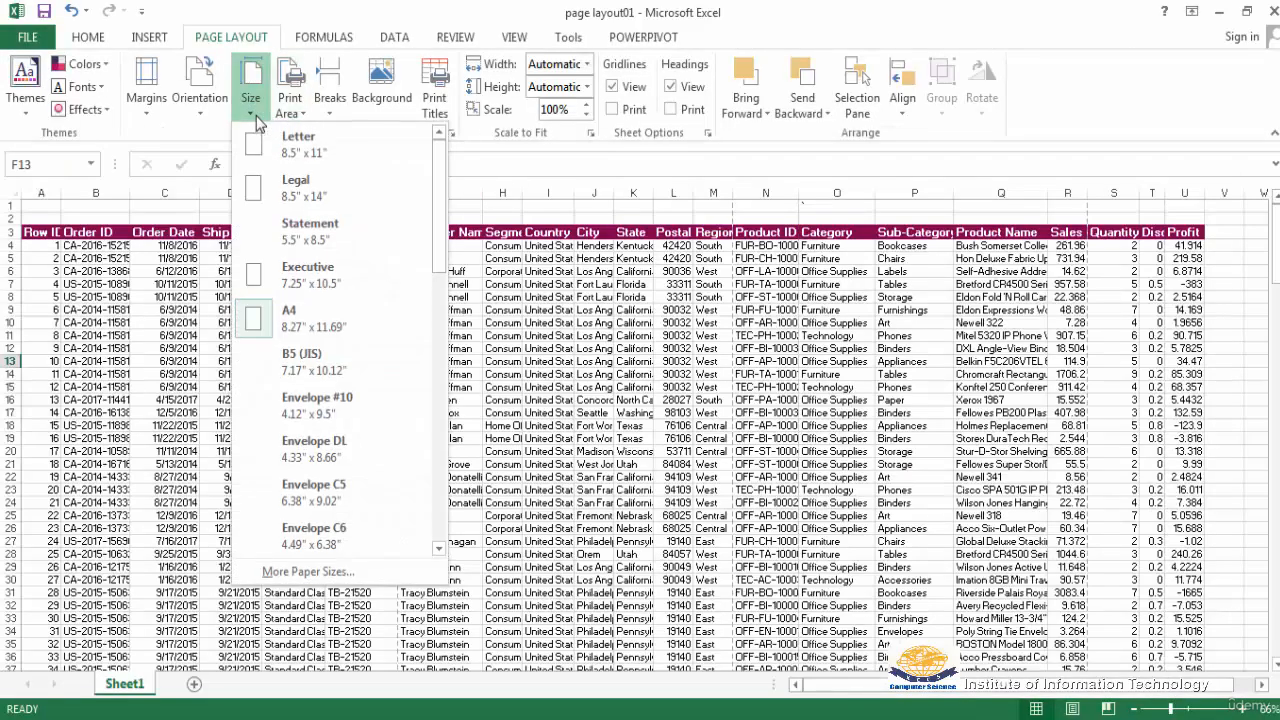
click(289, 322)
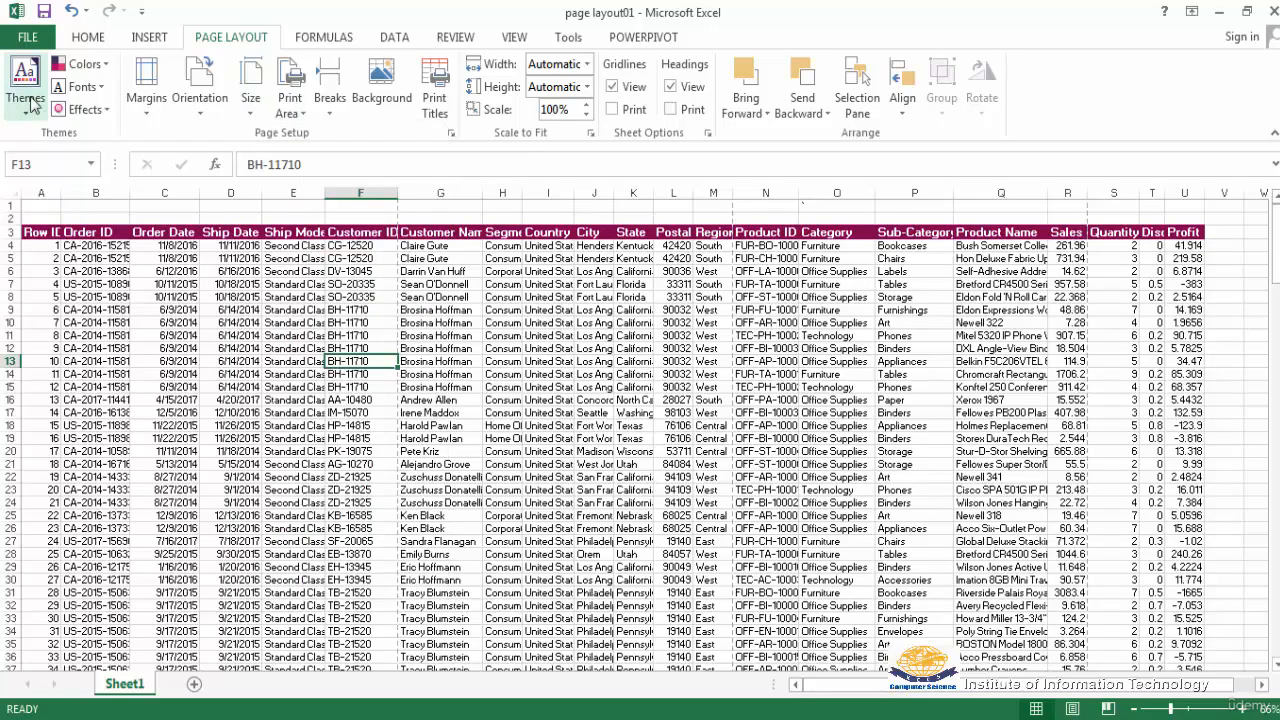
click(28, 37)
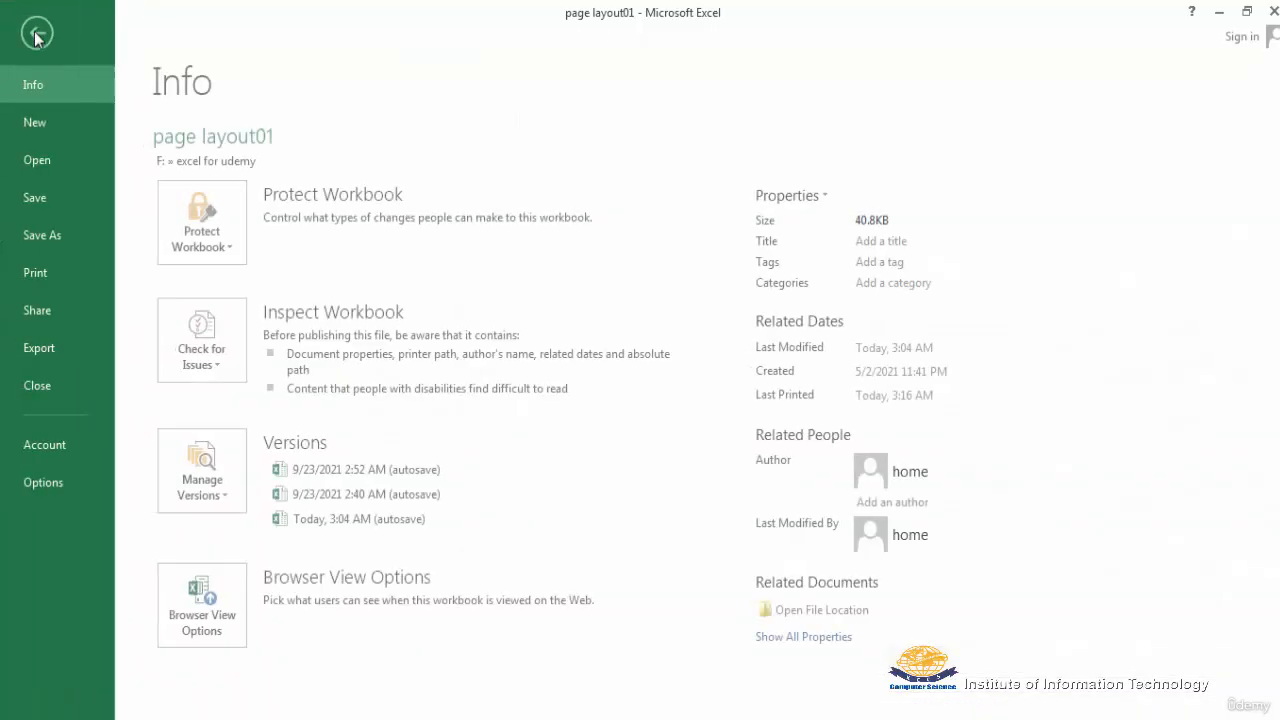
click(40, 272)
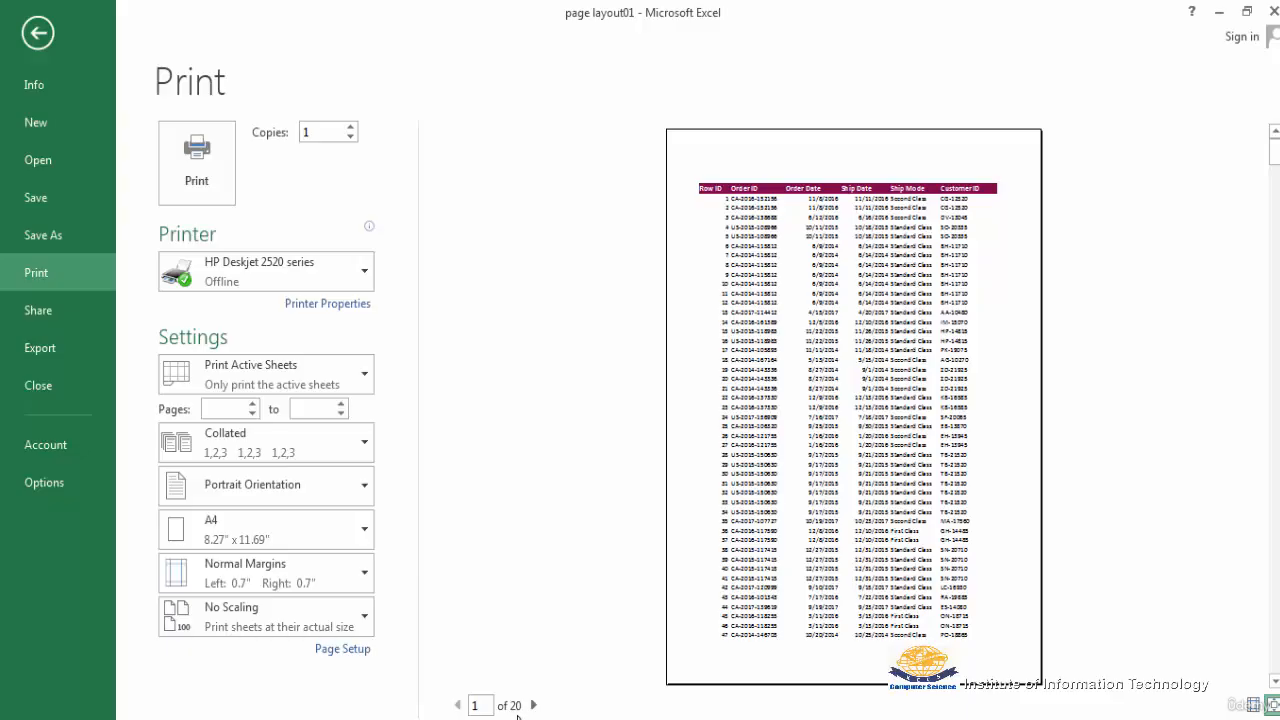
key(Escape)
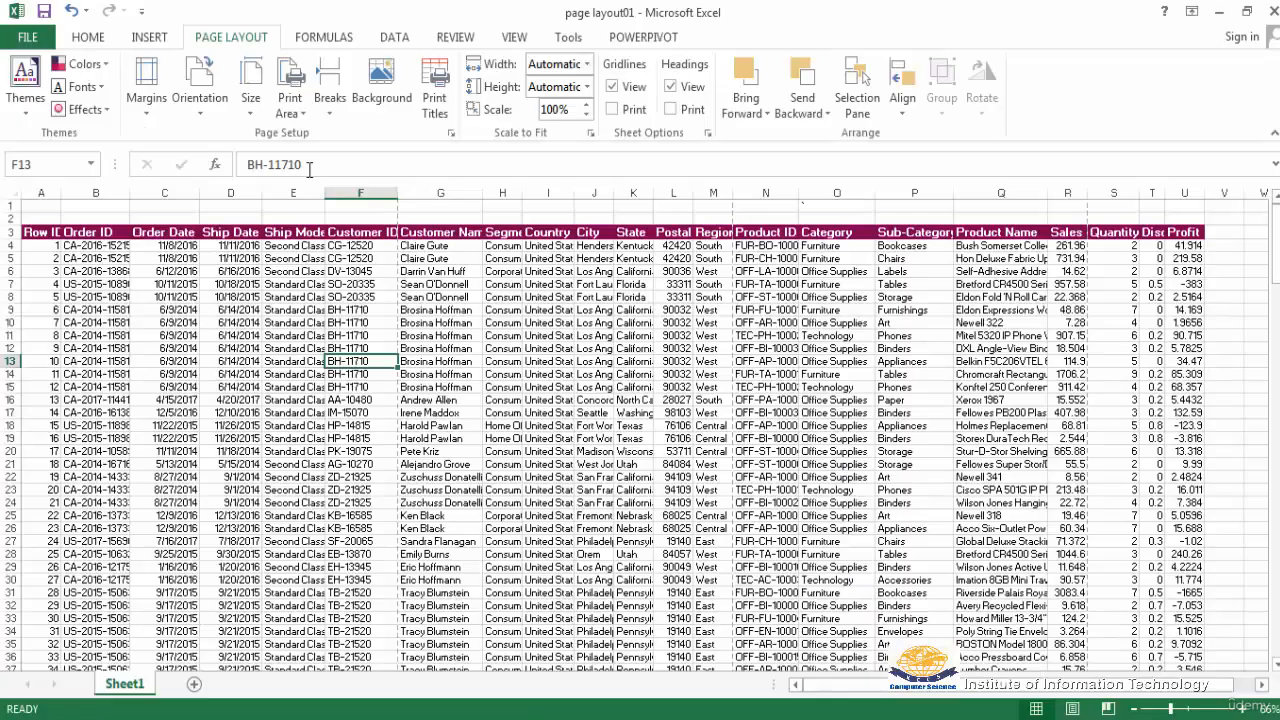
Switch the paper size to Legal again and check the sheet in the print preview
click(251, 112)
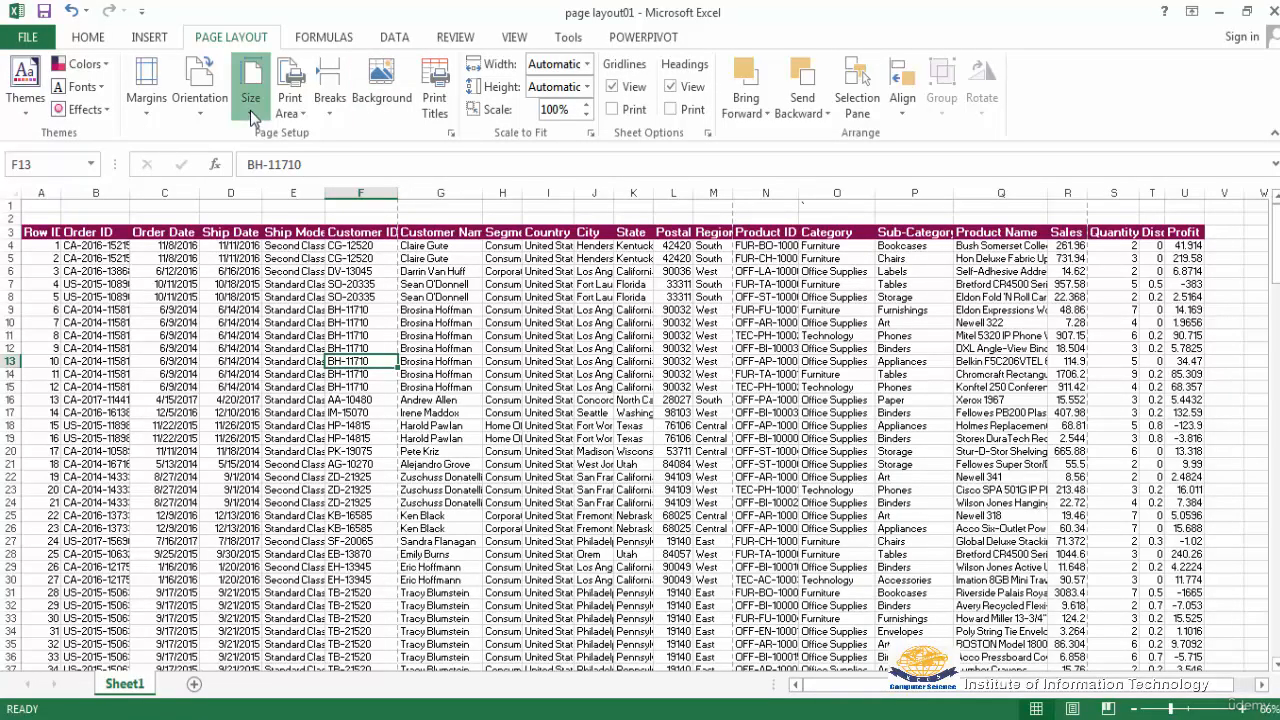
click(304, 196)
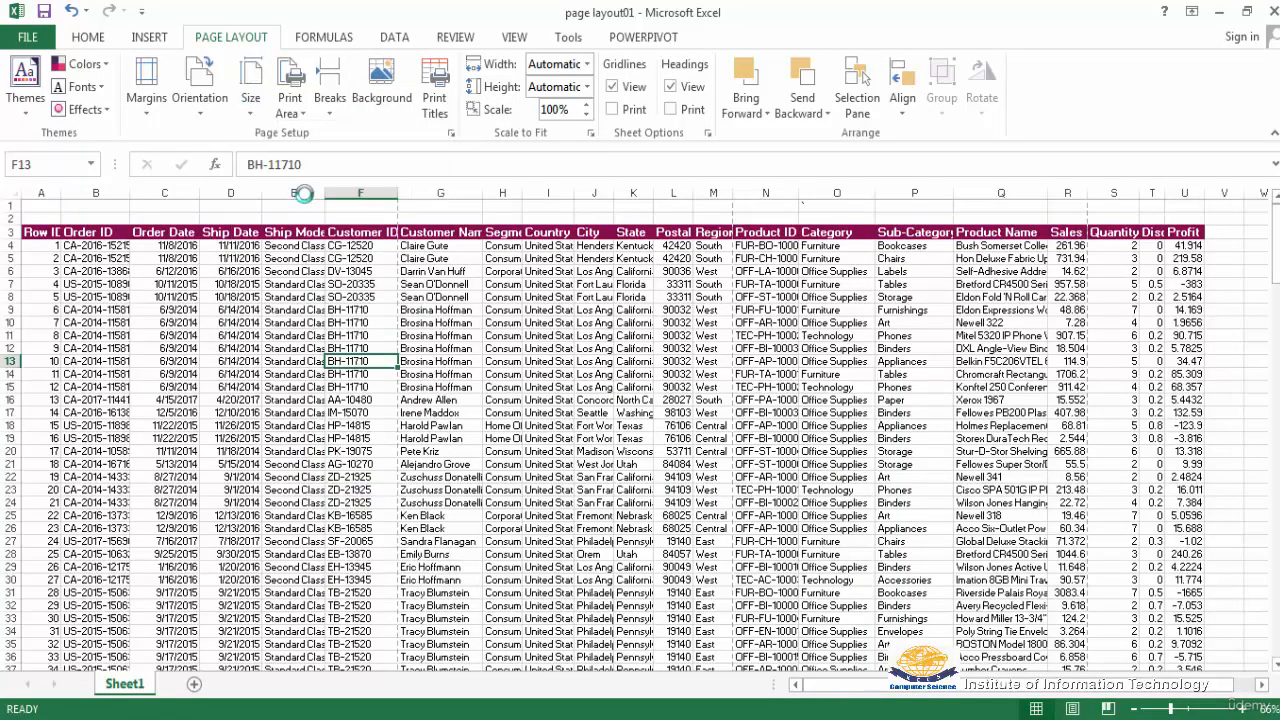
click(27, 38)
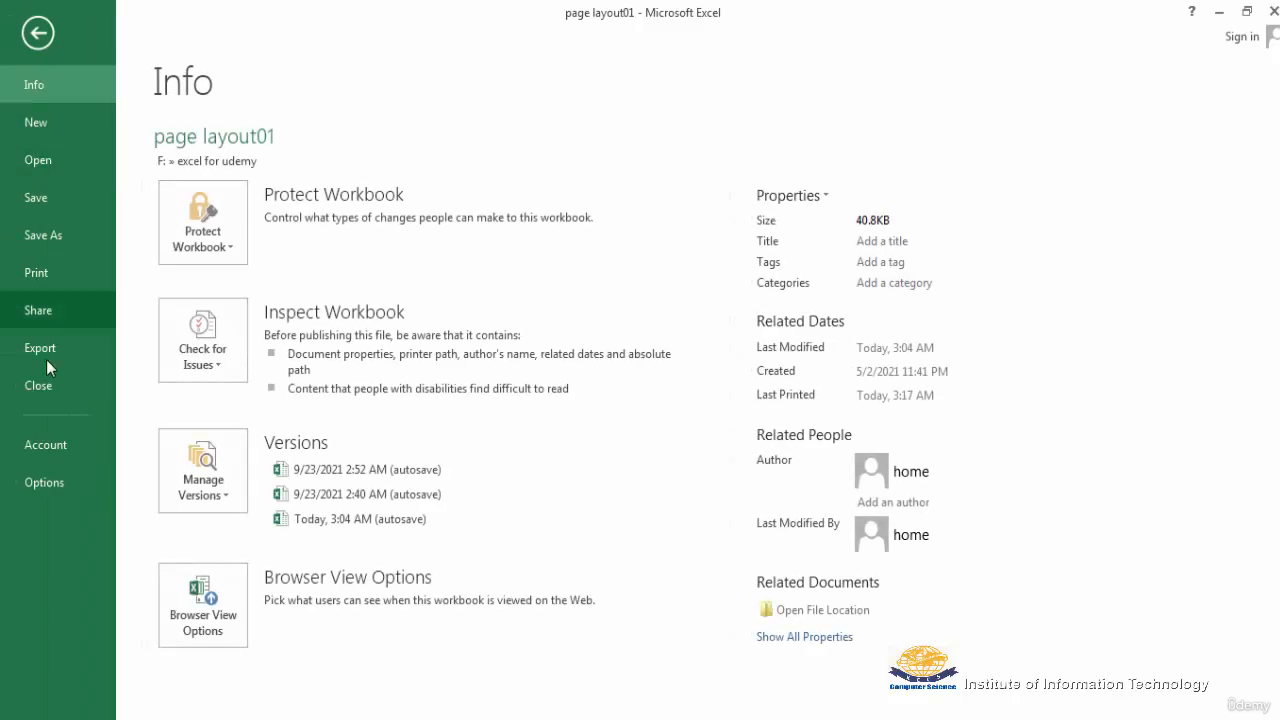
click(42, 277)
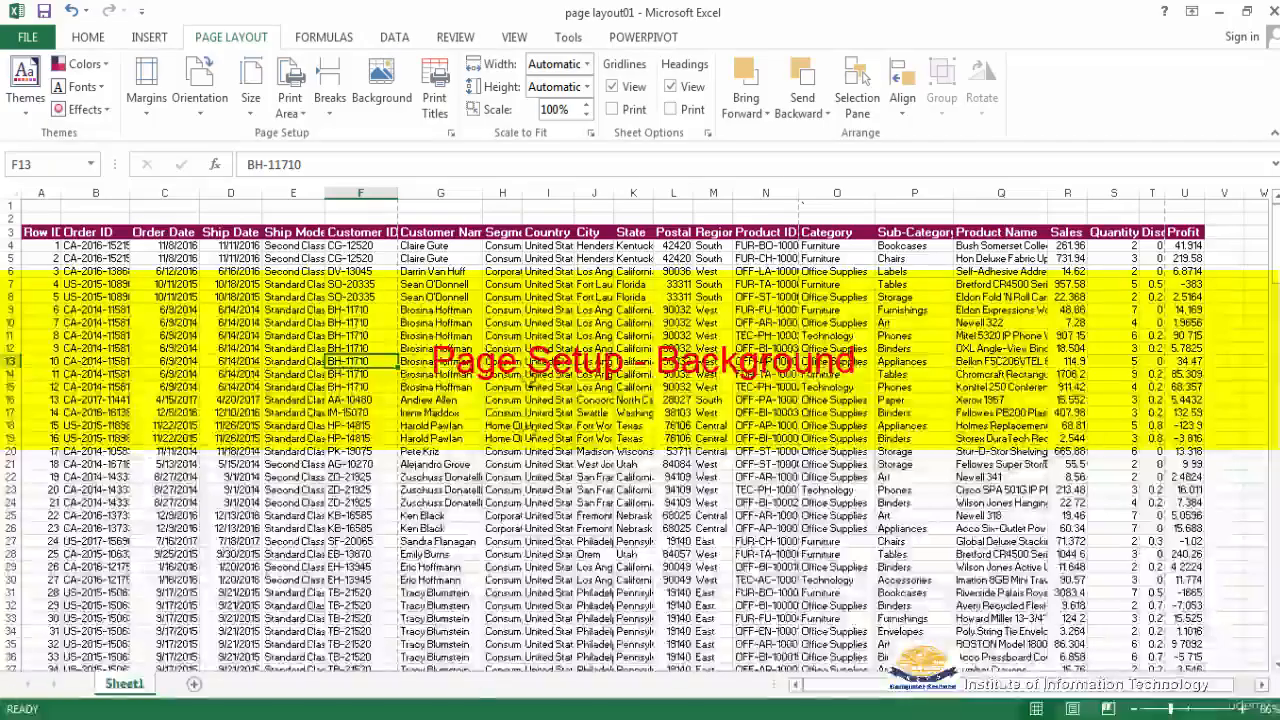
Insert the sky picture from the Sample Pictures folder as the sheet background, working offline
click(381, 94)
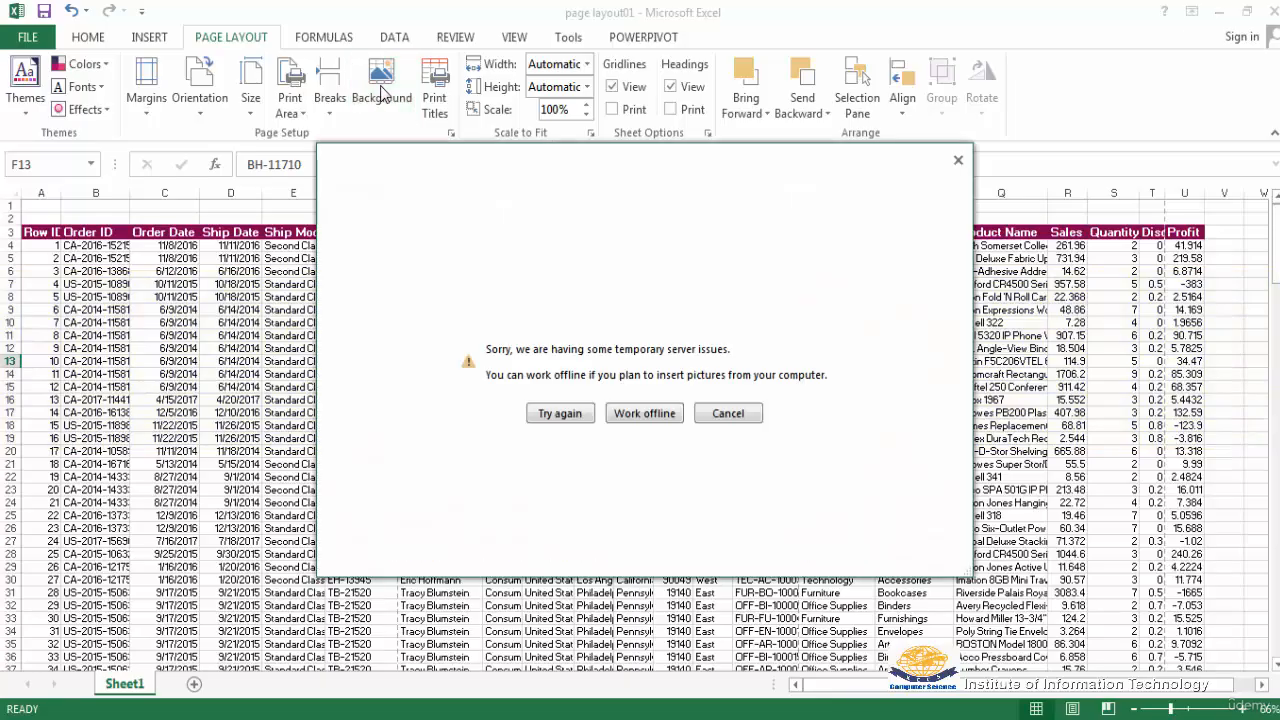
click(645, 414)
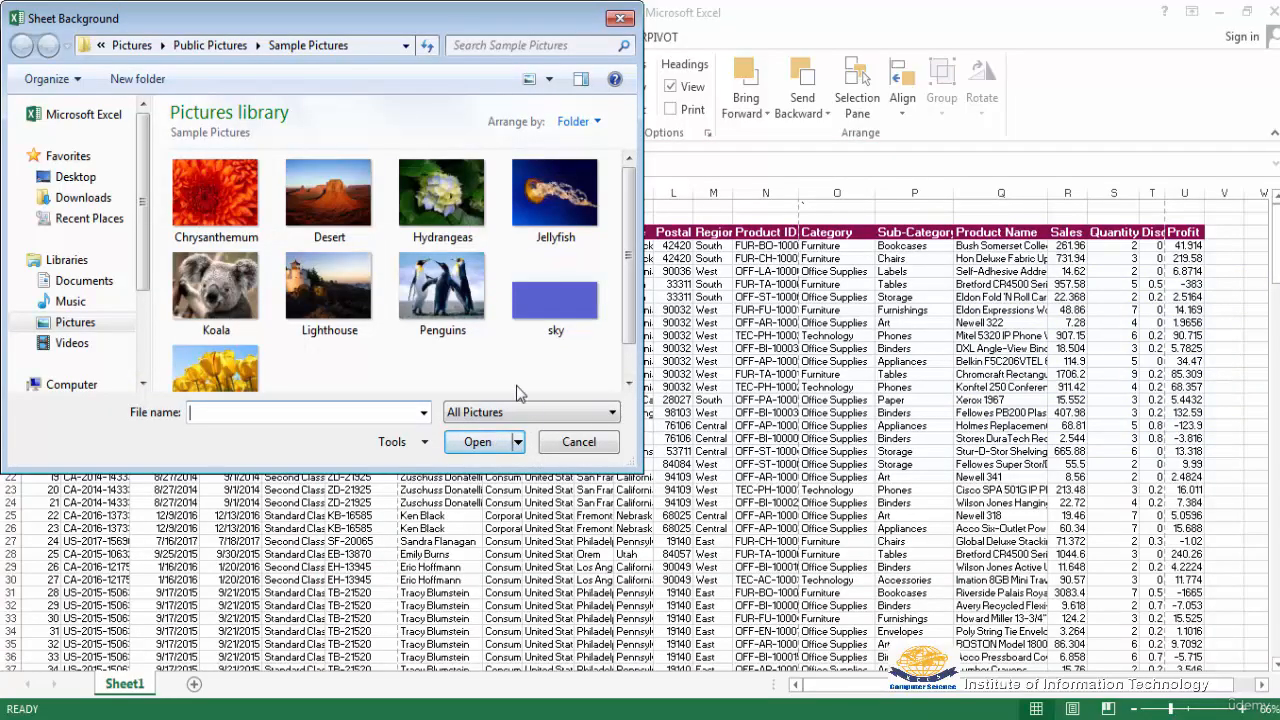
click(552, 310)
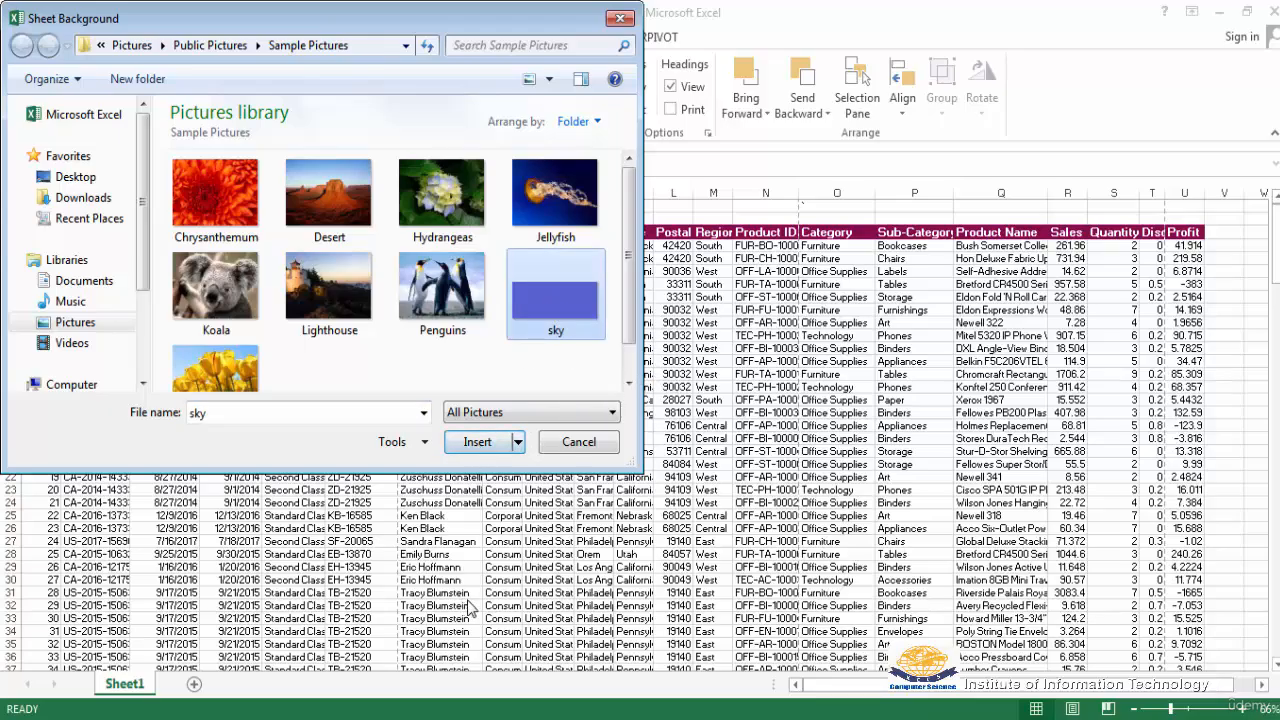
click(477, 444)
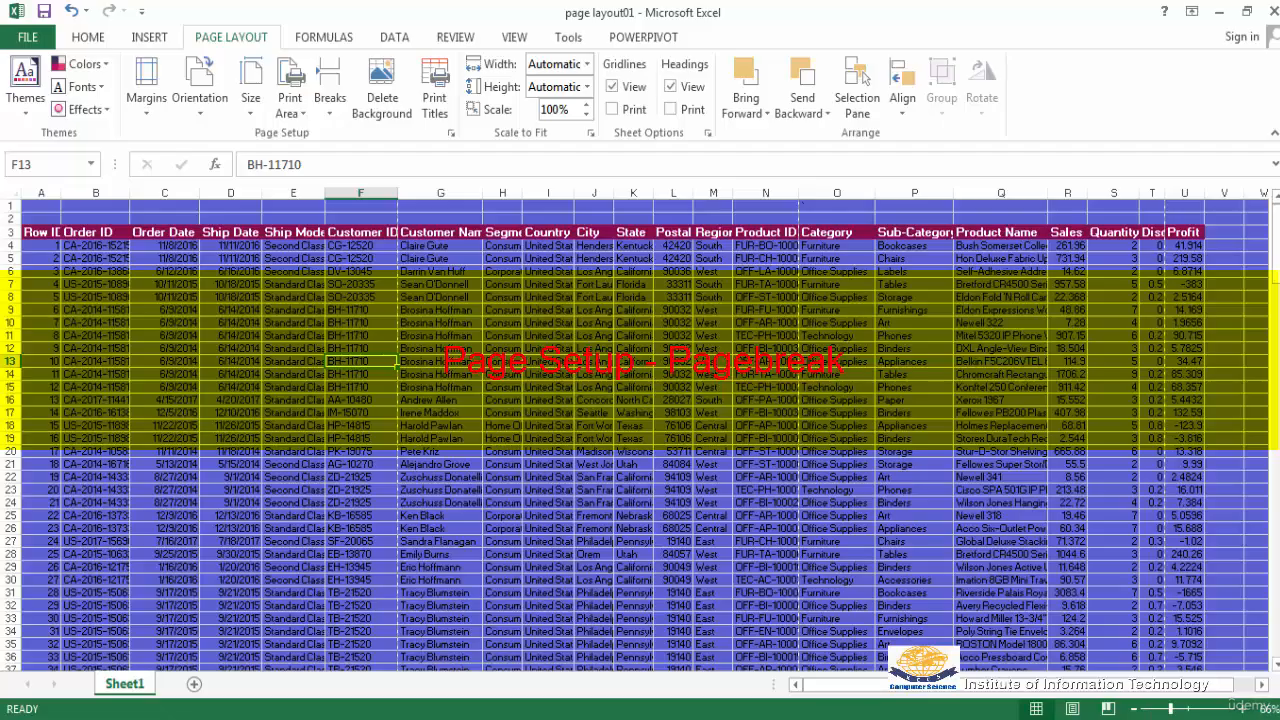
Examine the page break lines across the whole order data sheet at 25% zoom
click(1148, 709)
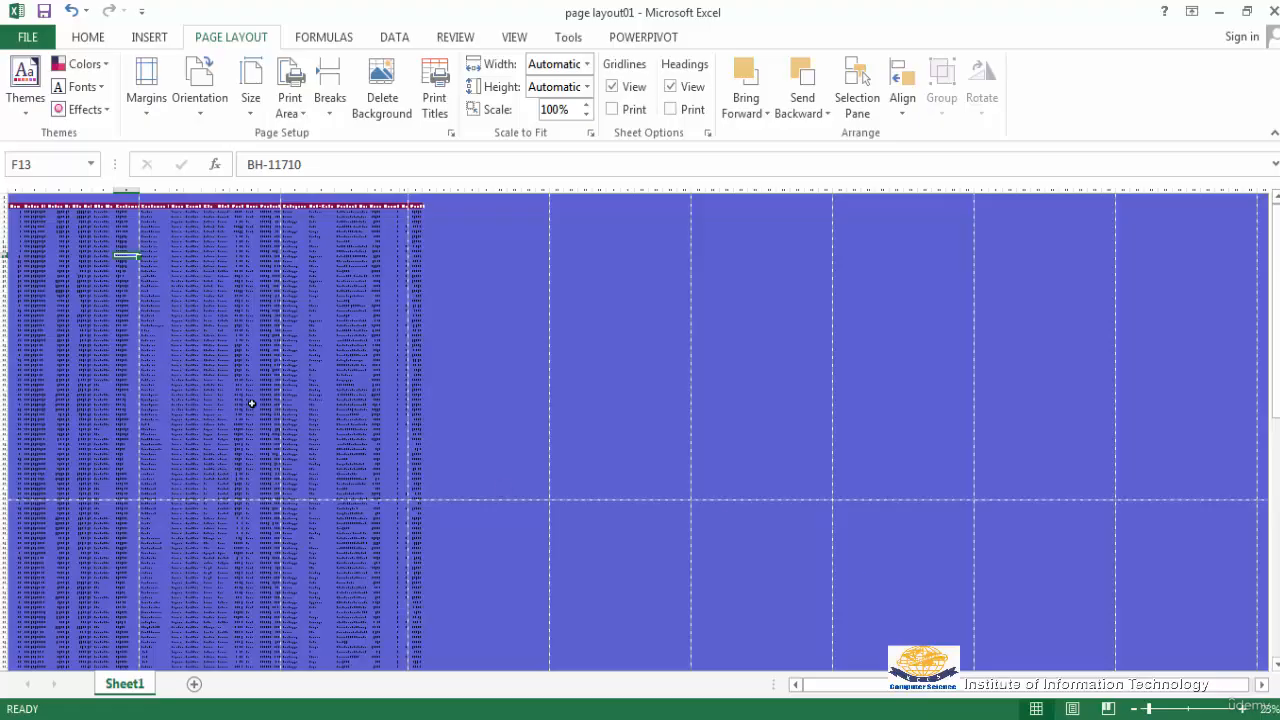
scroll(377, 469, down, 5)
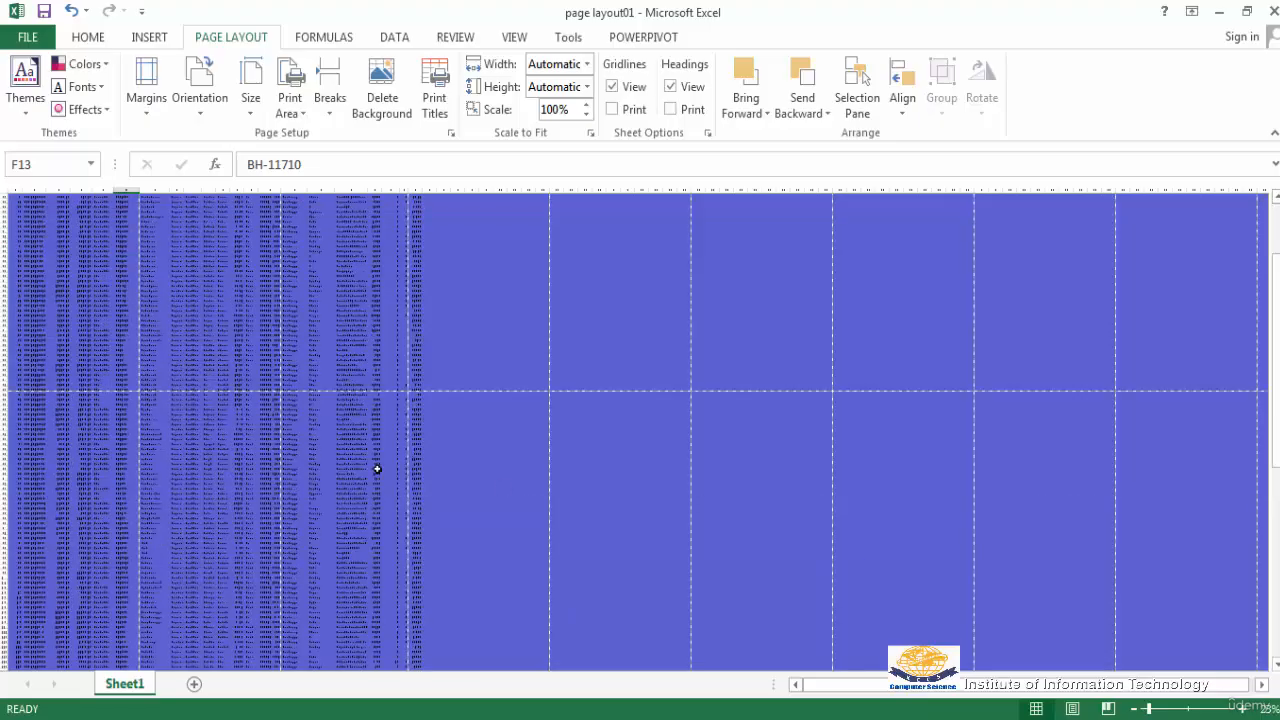
scroll(194, 371, down, 1)
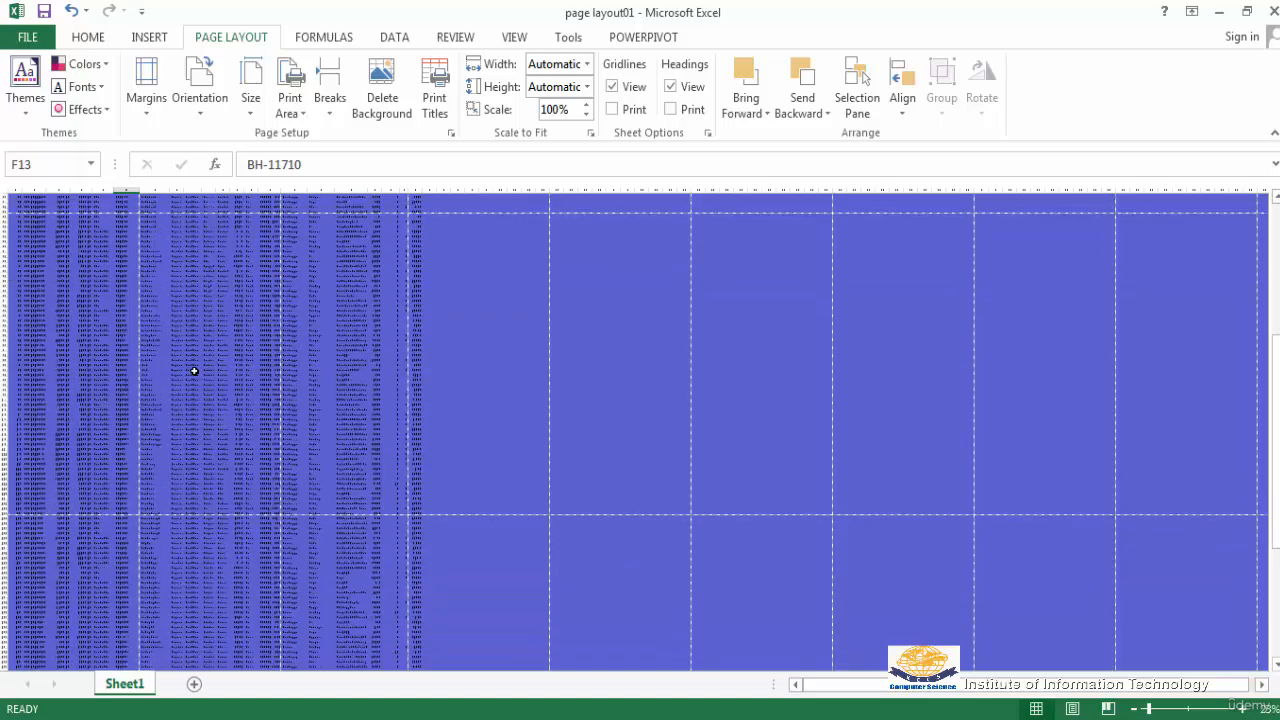
scroll(194, 369, down, 15)
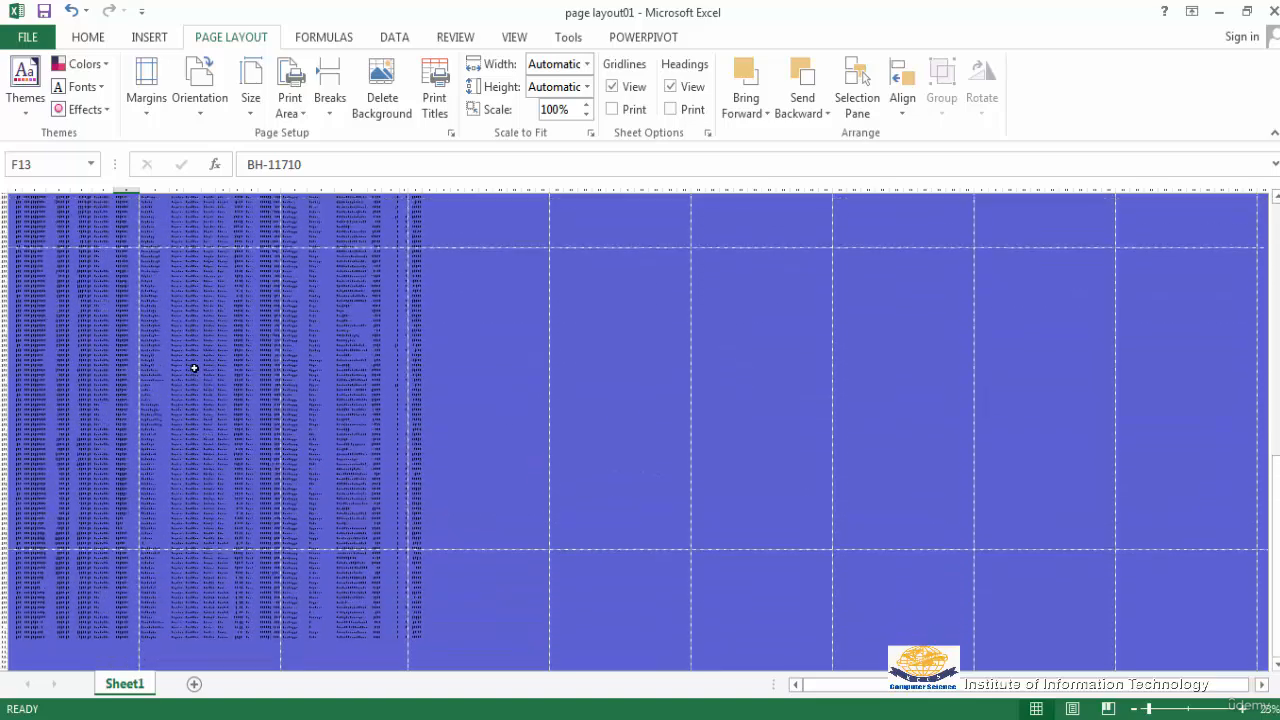
scroll(194, 369, up, 15)
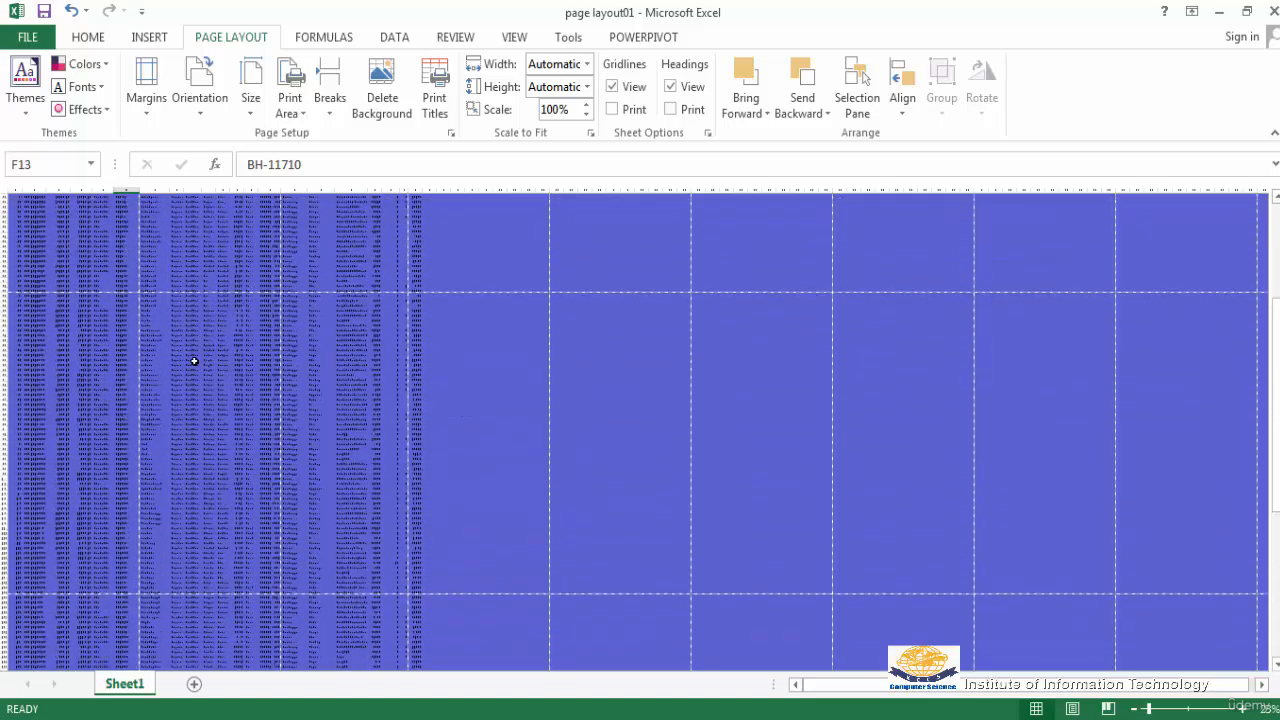
scroll(194, 361, up, 10)
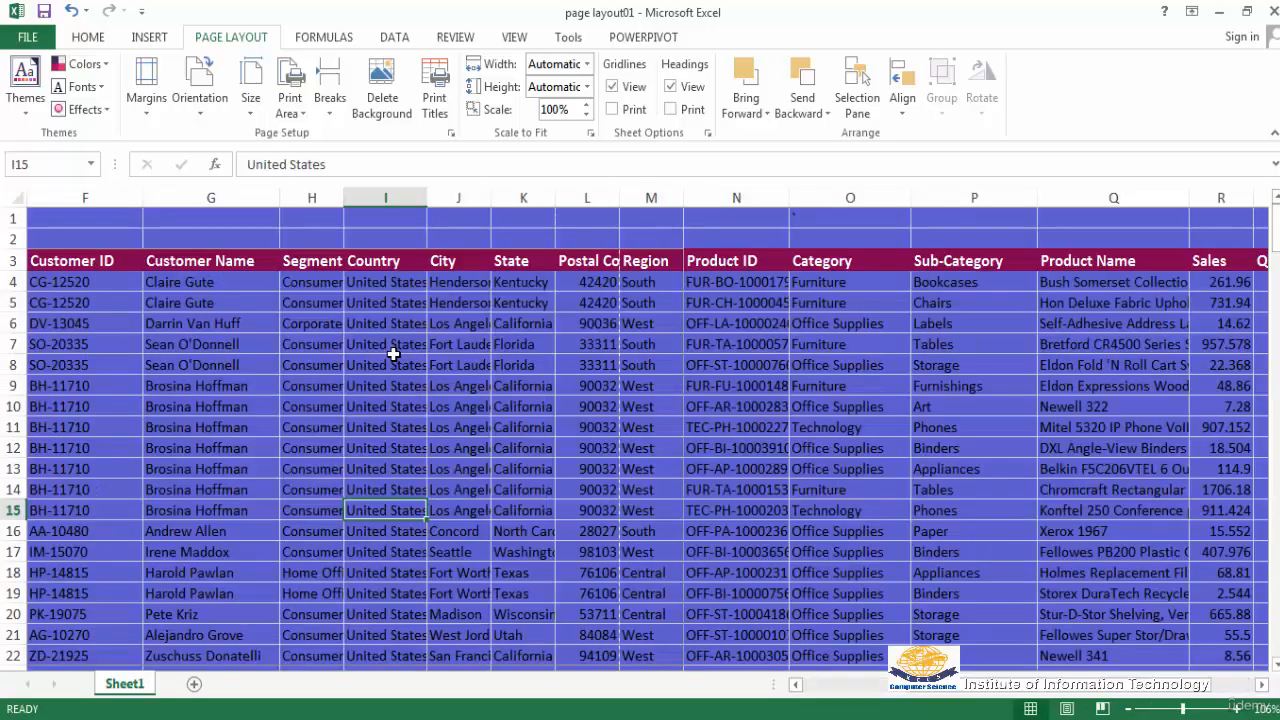